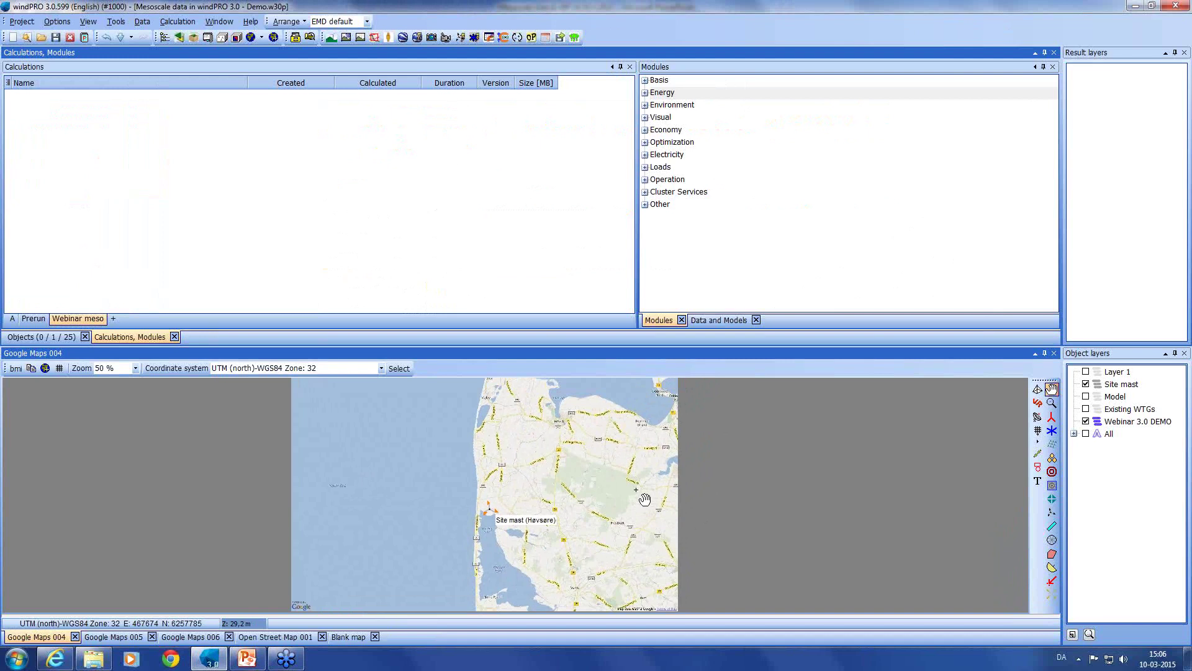
# Step: List the datasets available in the Data group of Data and Models
pyautogui.click(730, 324)
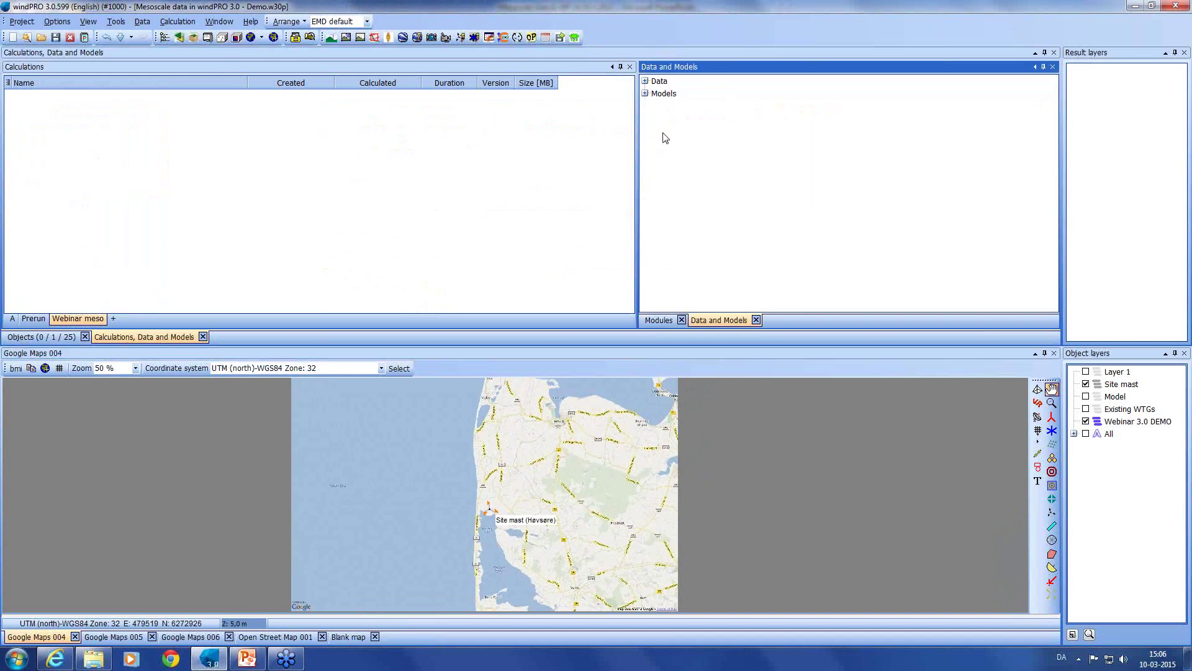
pyautogui.click(646, 81)
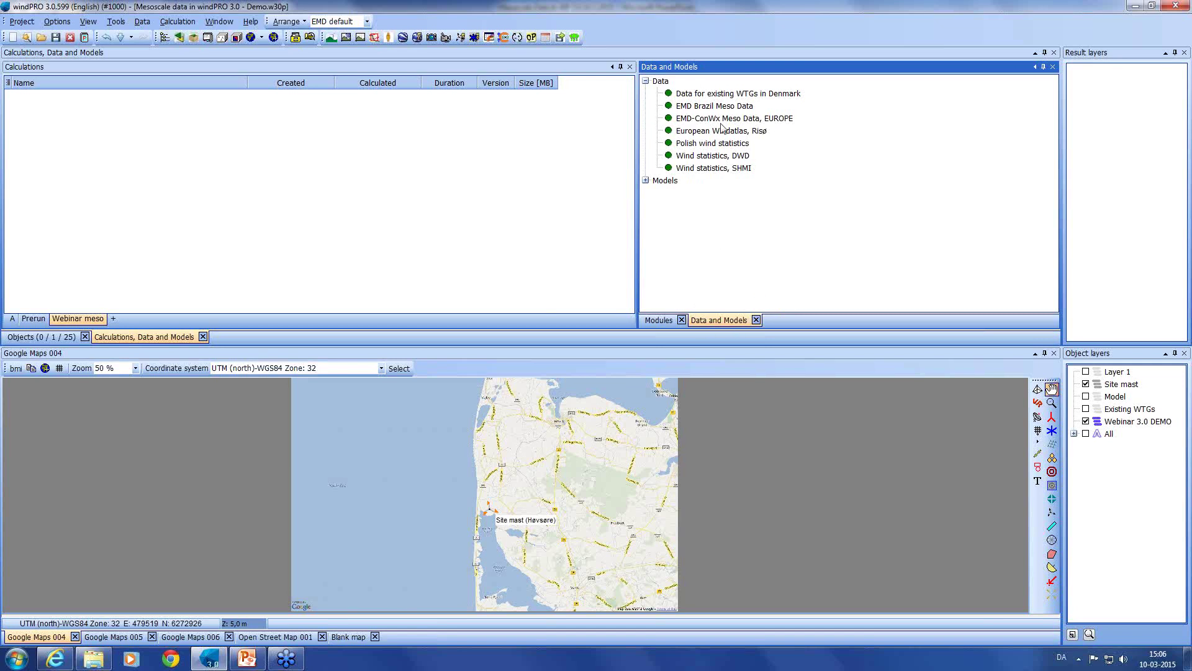
# Step: Insert a new Meteo object at the Site mast (Høvsøre) position and choose to load its data online
pyautogui.moveTo(750, 509); pyautogui.dragTo(762, 499)
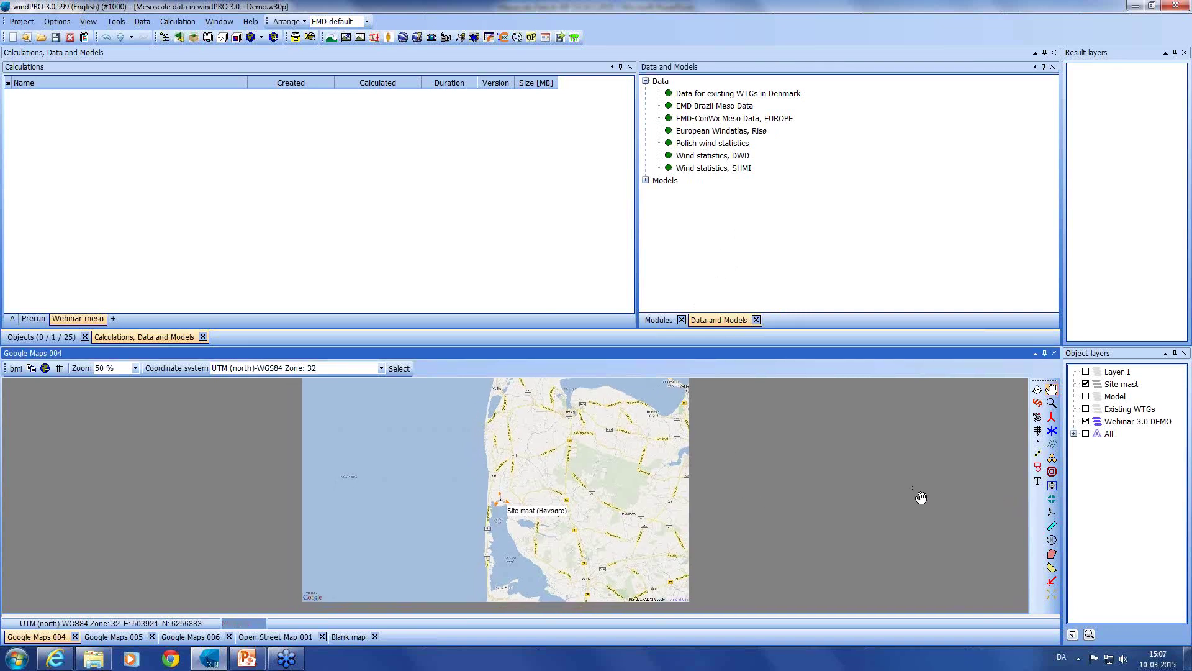
pyautogui.click(1051, 511)
pyautogui.click(501, 499)
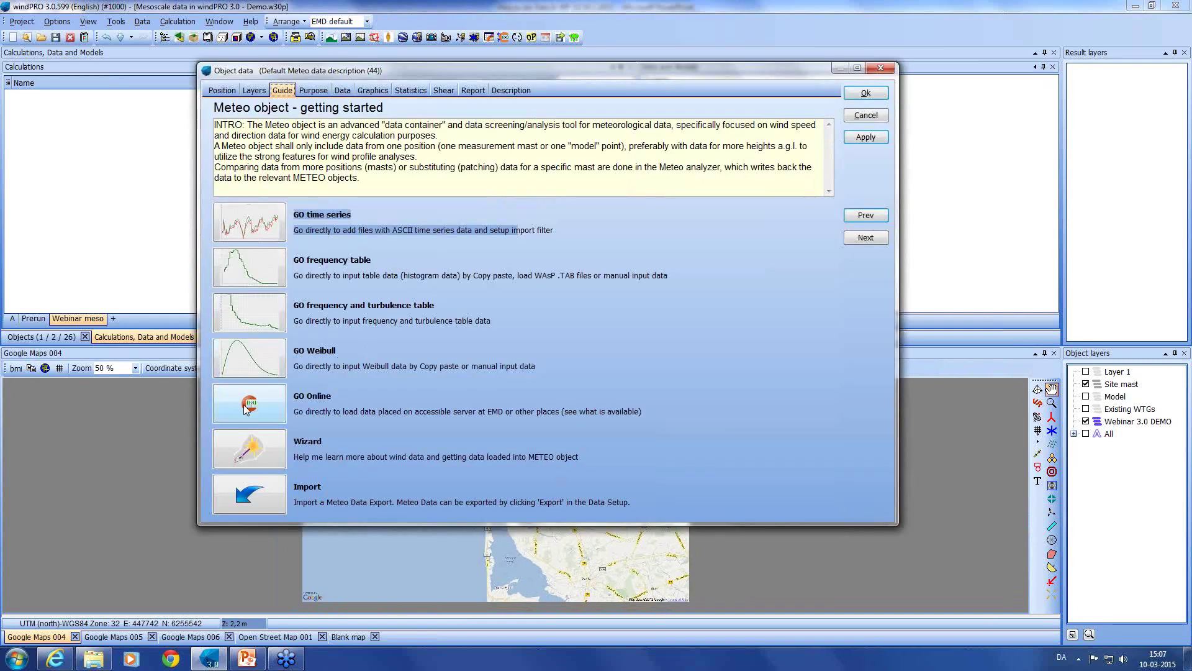
pyautogui.click(519, 415)
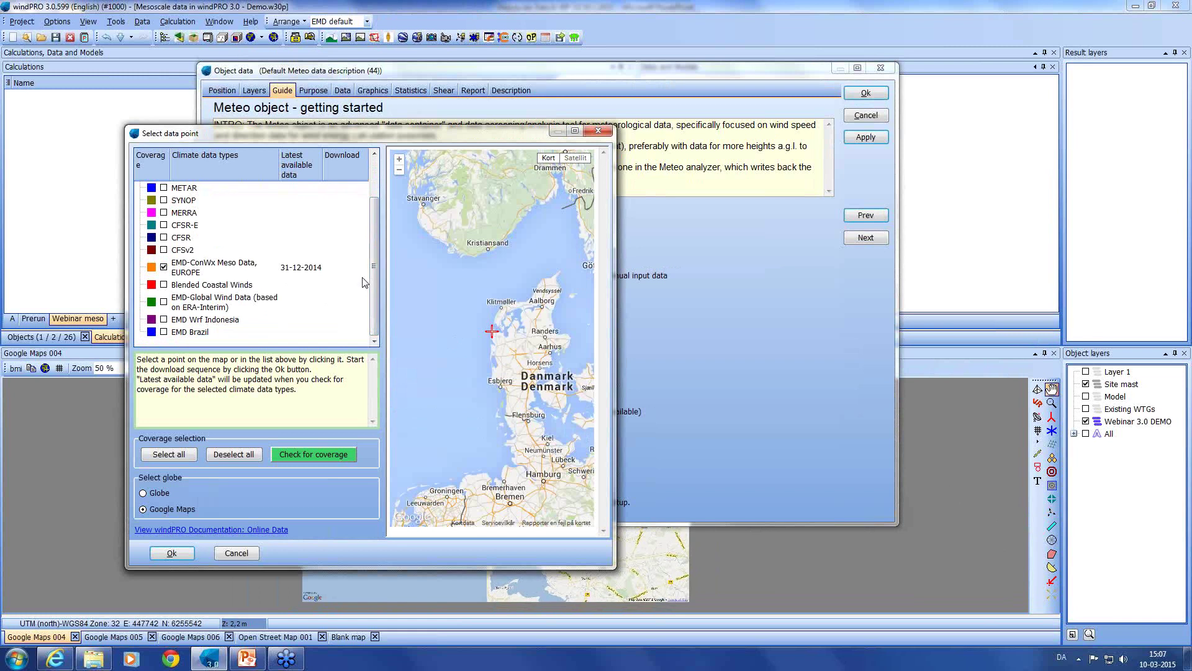
# Step: Check coverage for EMD-ConWx Meso Data, EUROPE, select the point Lon 8,15, Lat 56,45, and download the 1993–2015 period
pyautogui.click(326, 456)
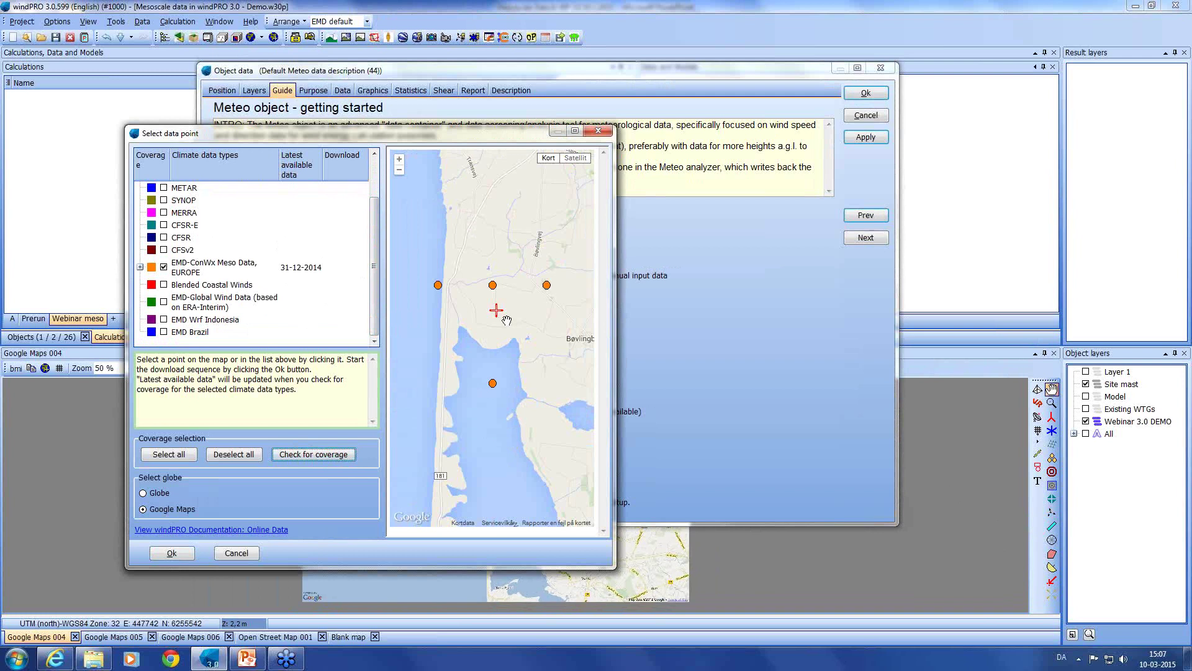
pyautogui.click(493, 286)
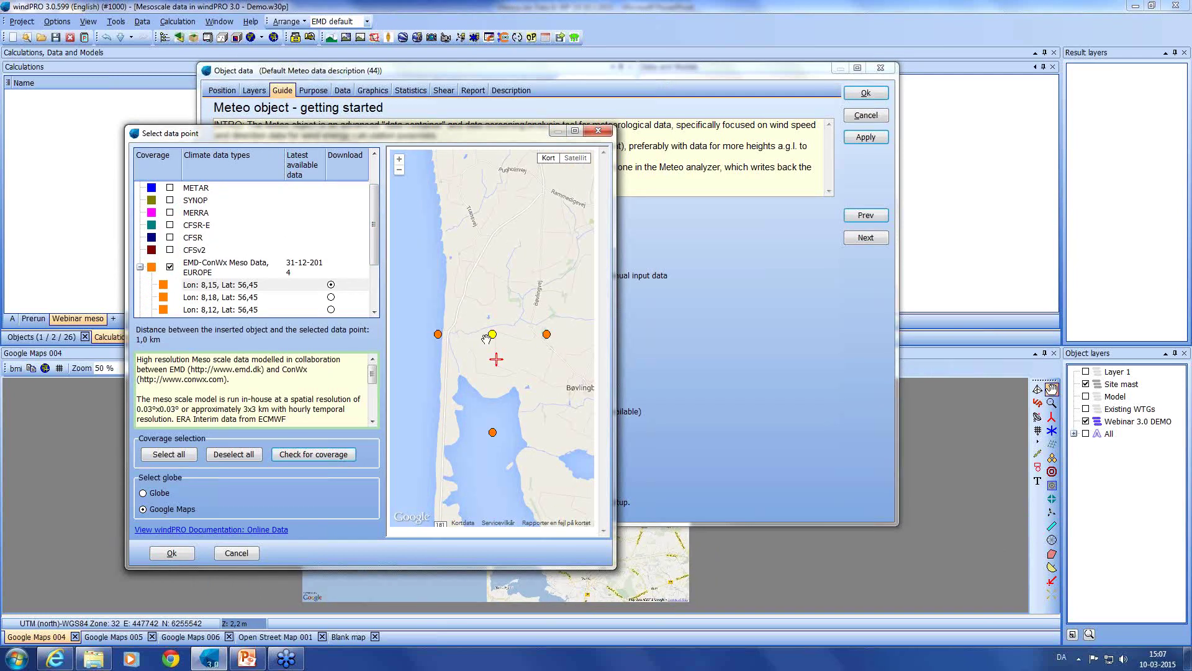
pyautogui.click(172, 552)
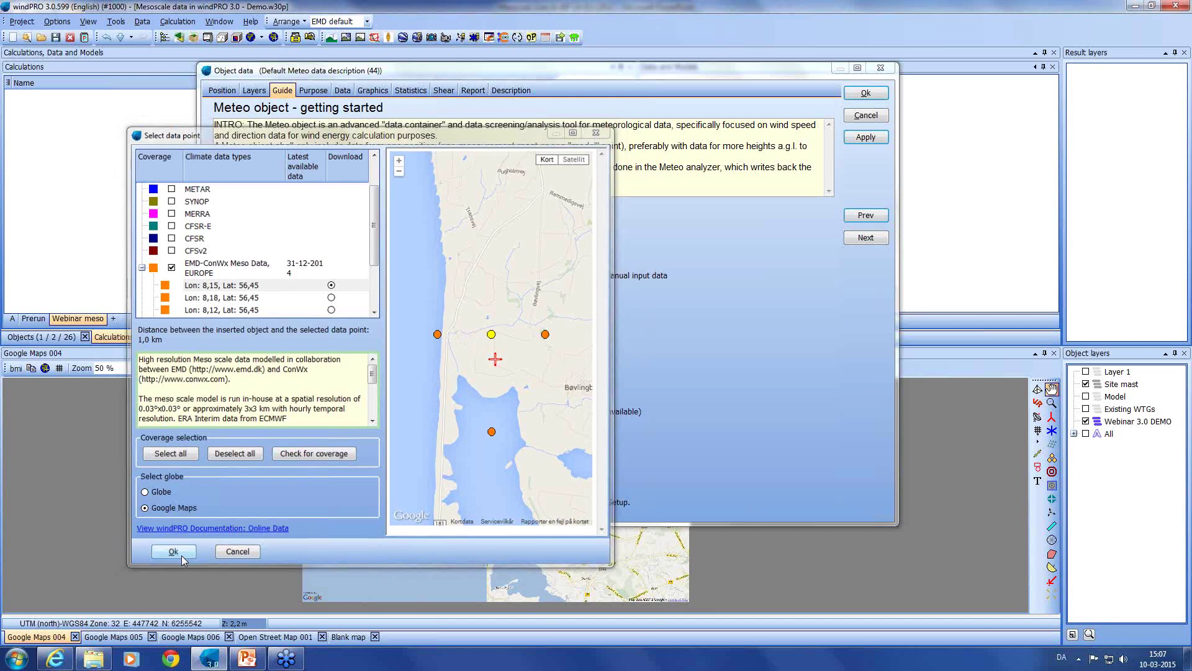
pyautogui.click(186, 552)
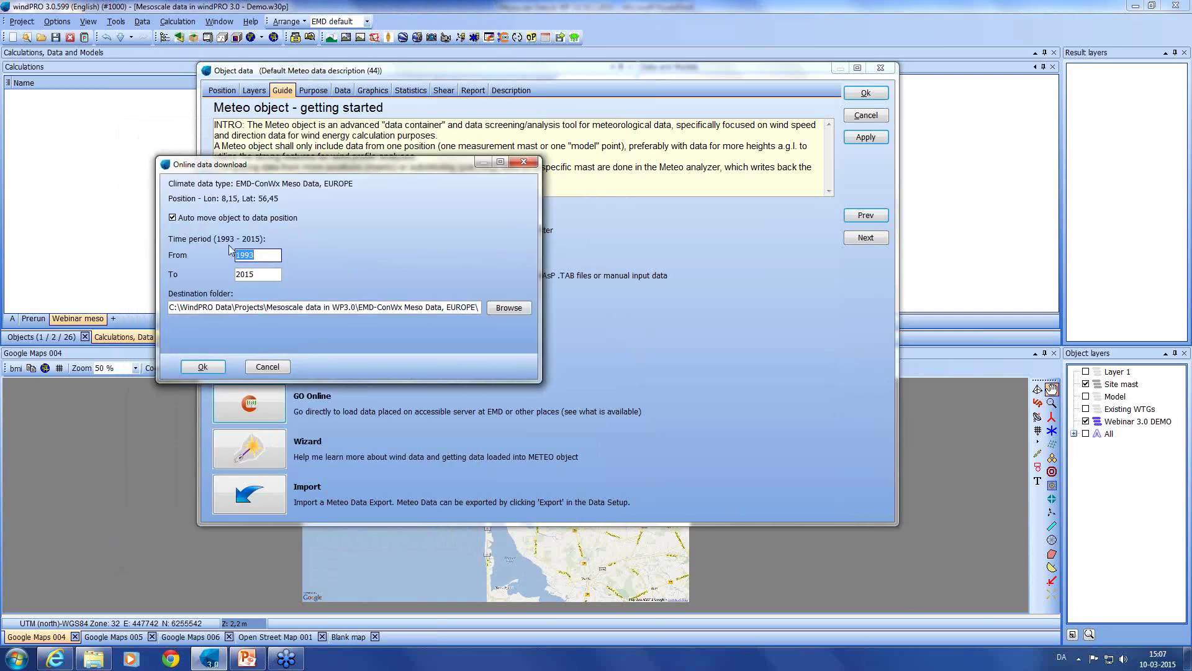
pyautogui.click(203, 368)
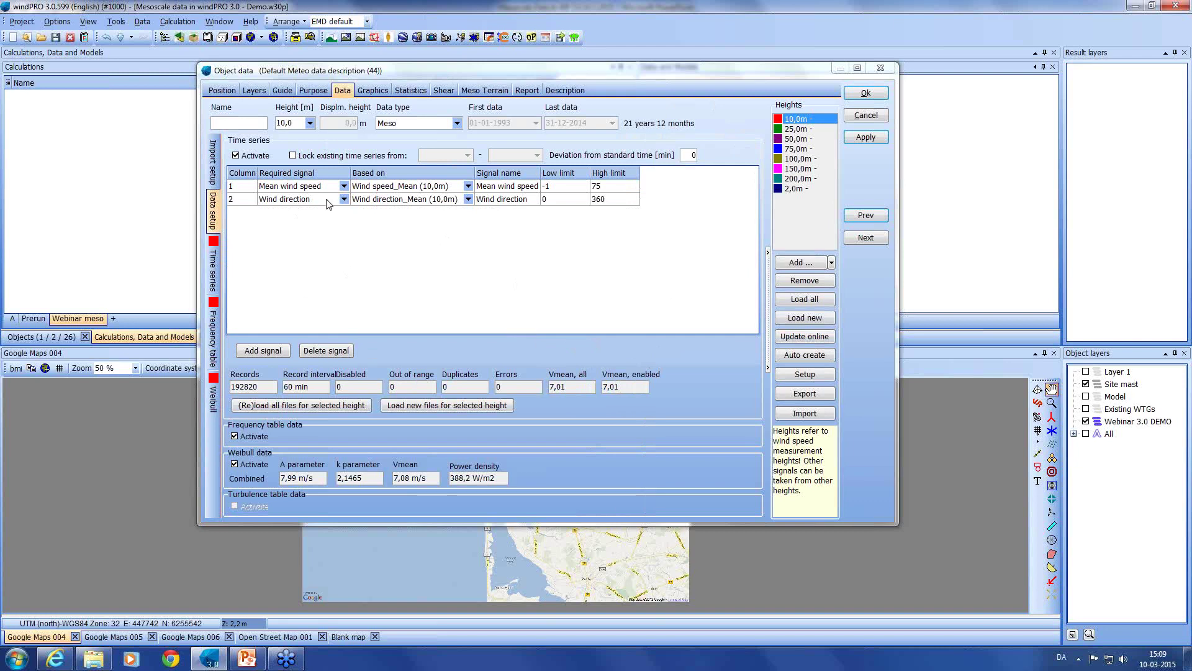
# Step: Examine the orography and roughness files in the Meteo object's meso terrain data
pyautogui.click(491, 90)
pyautogui.click(211, 133)
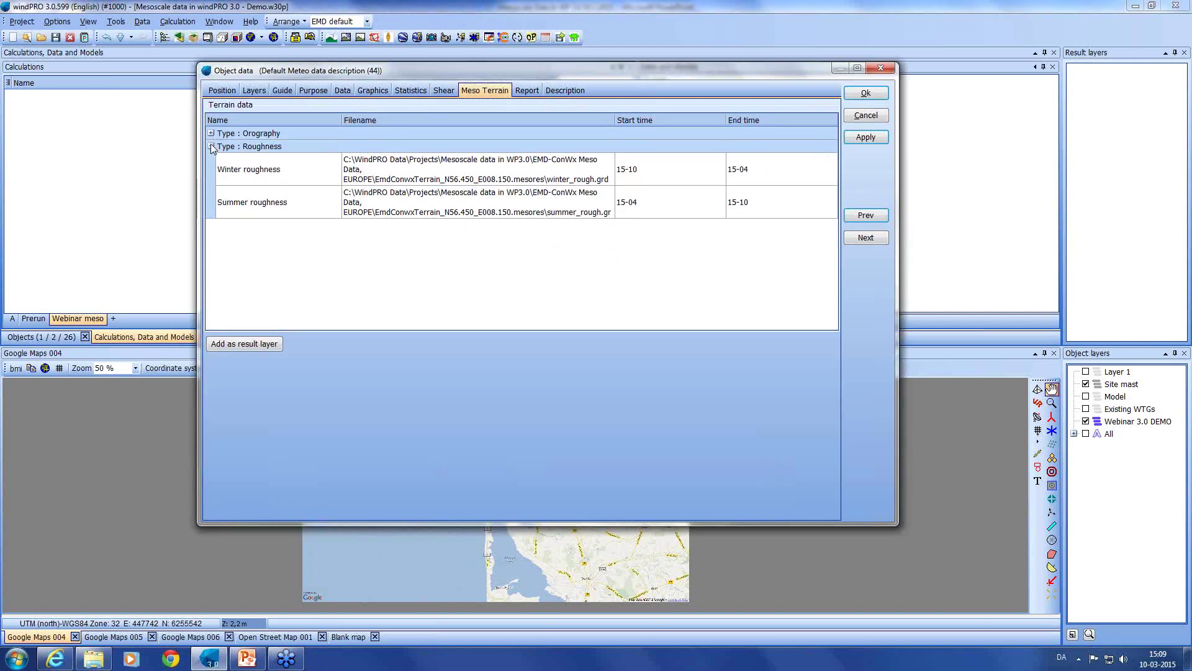
pyautogui.click(211, 146)
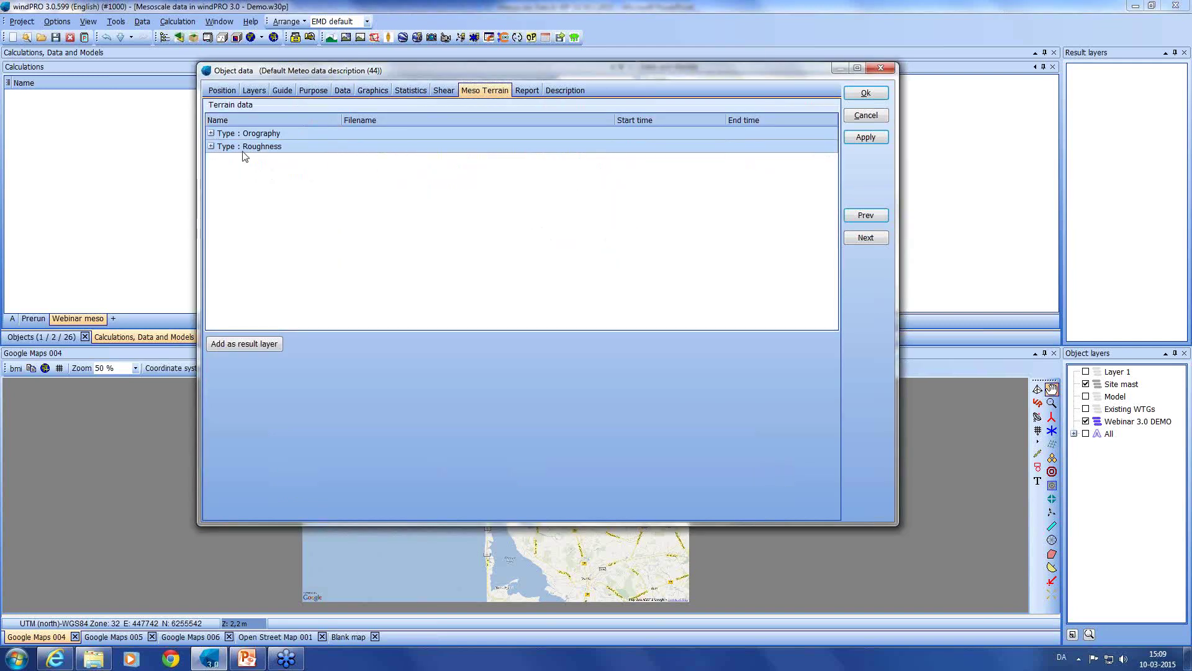
# Step: Review the downloaded signals in the data import setup and accept the Meteo object
pyautogui.click(283, 91)
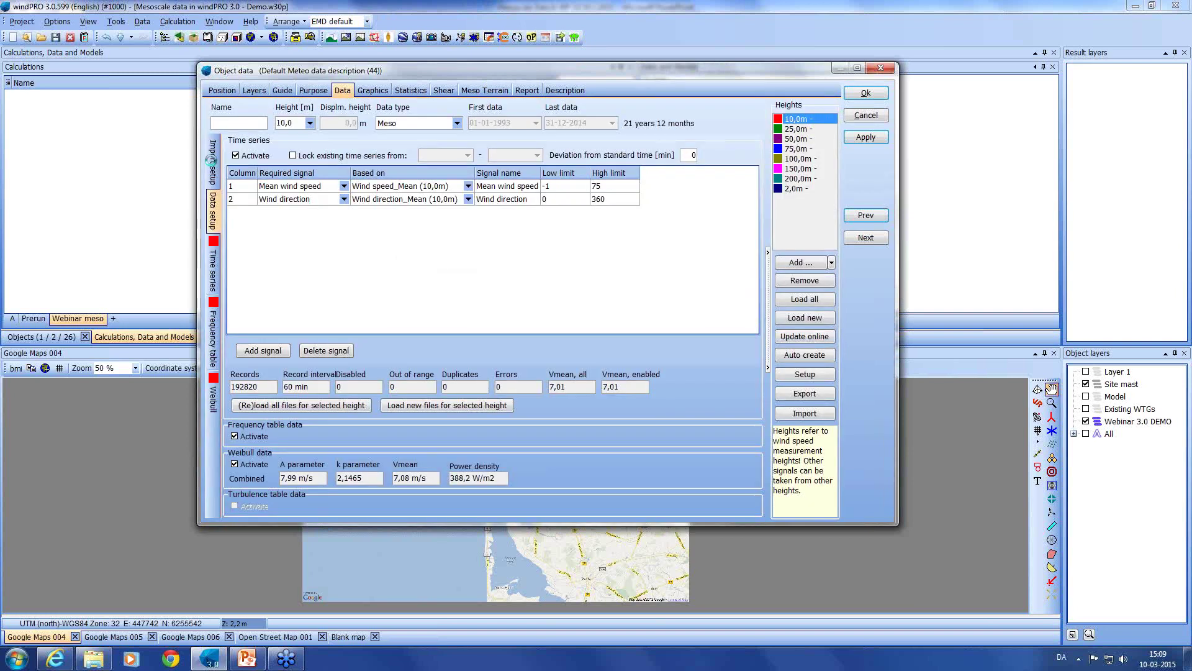
pyautogui.click(212, 163)
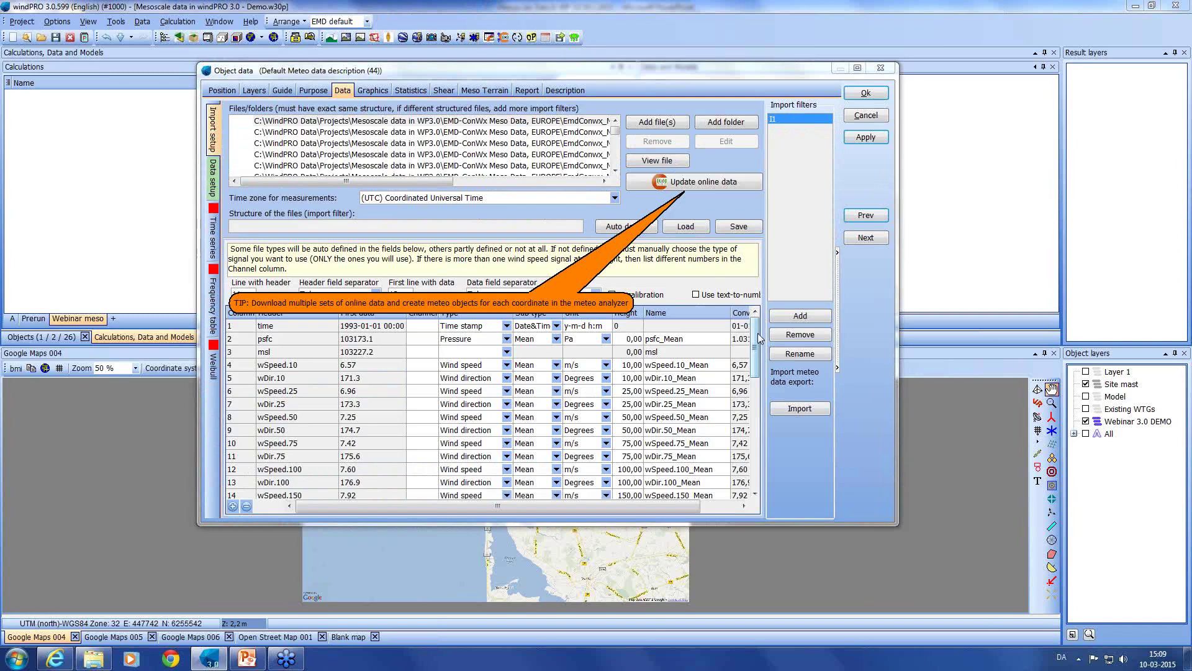
pyautogui.moveTo(753, 340); pyautogui.dragTo(753, 452)
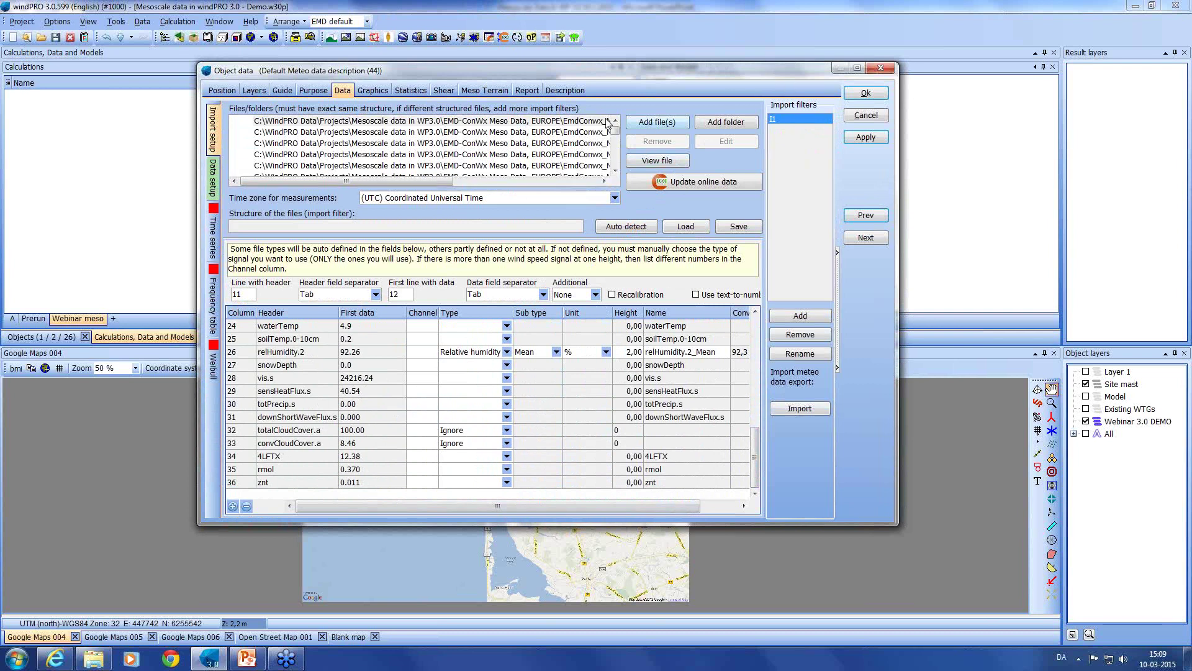
pyautogui.click(866, 94)
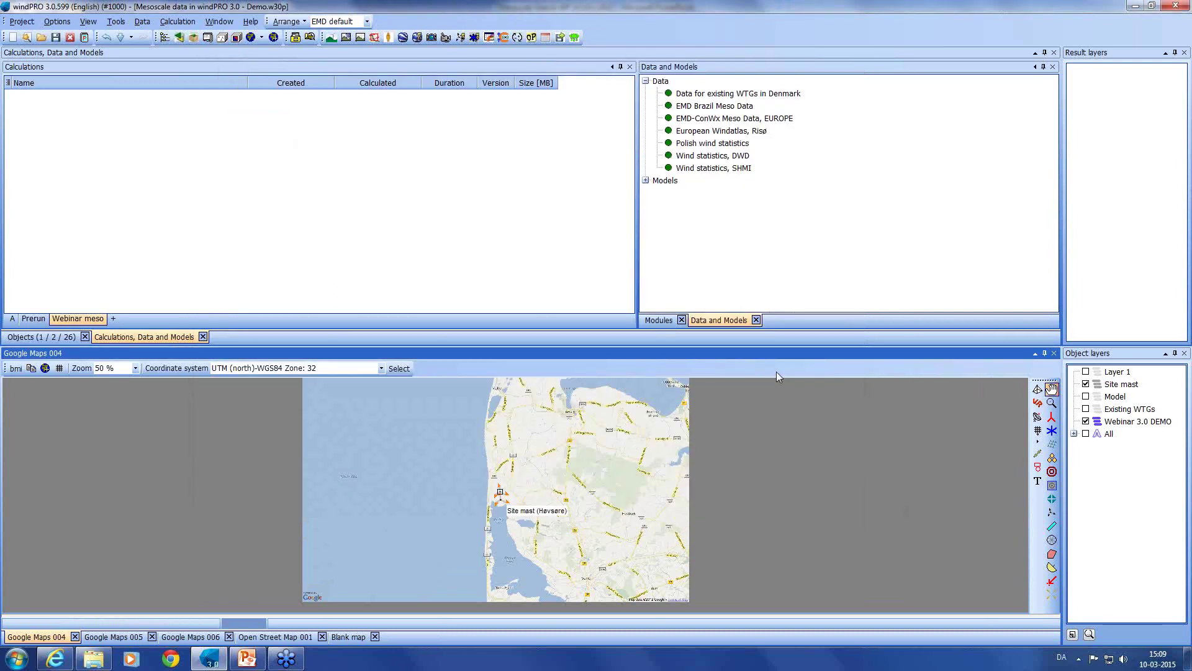
# Step: Reopen the EmdConwx_N56.450_E008.150 object from the object list, view the online data refresh option in its guide, and close it
pyautogui.click(34, 337)
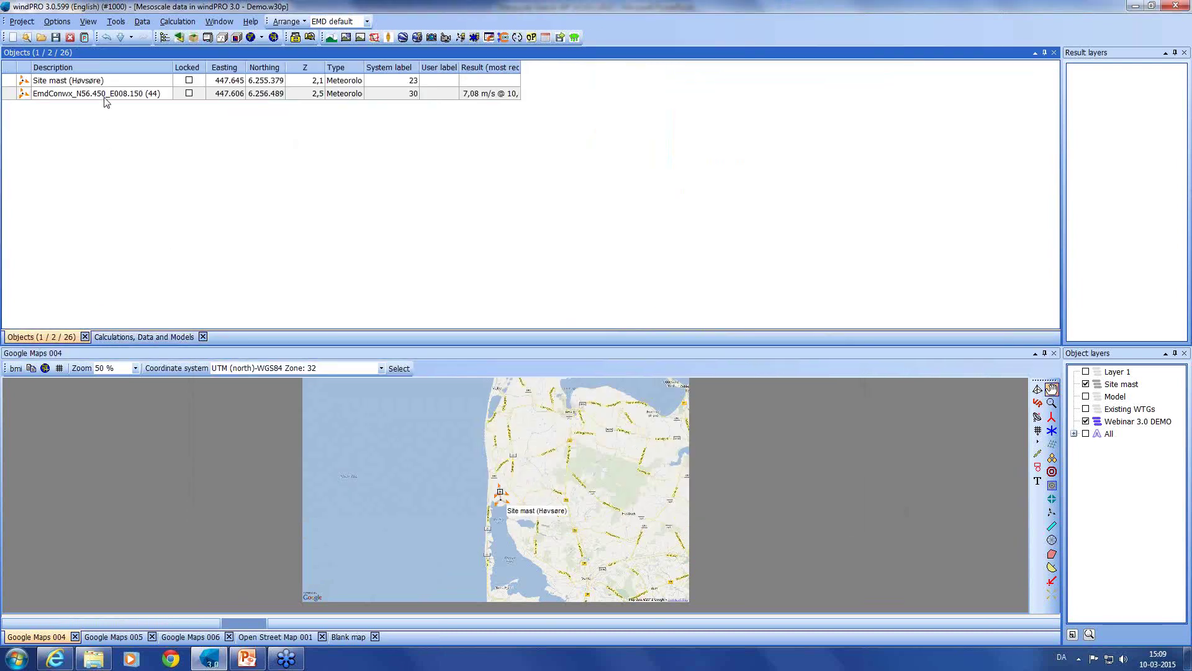
pyautogui.click(103, 94)
pyautogui.click(98, 94)
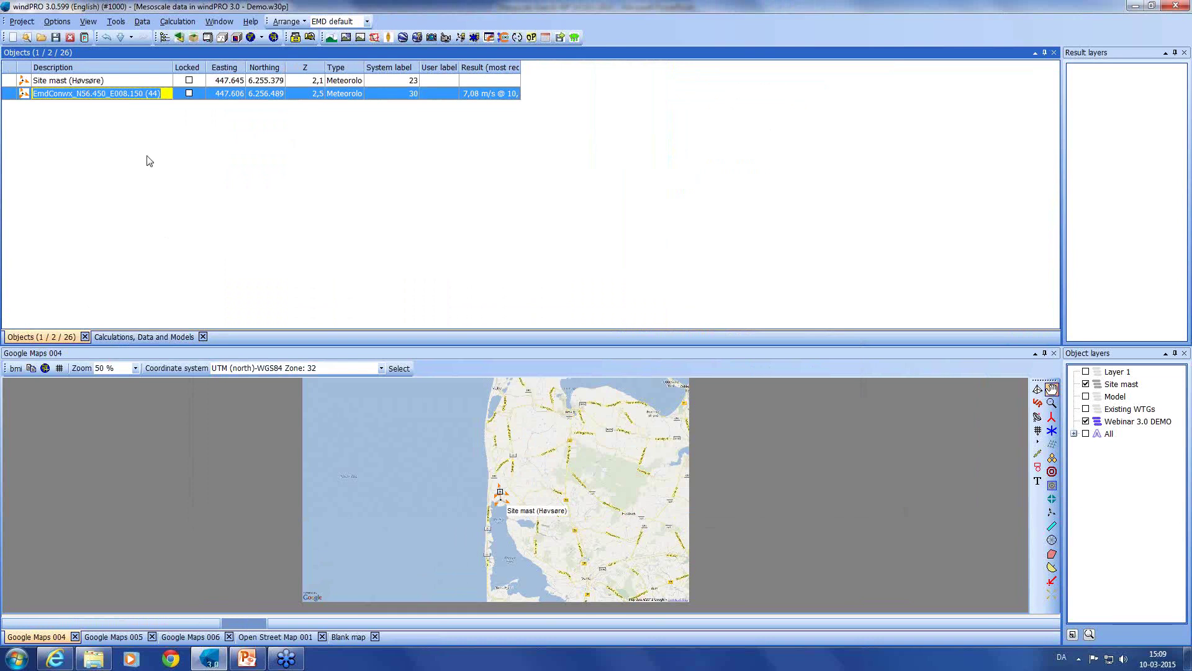
pyautogui.click(24, 96)
pyautogui.doubleClick(24, 96)
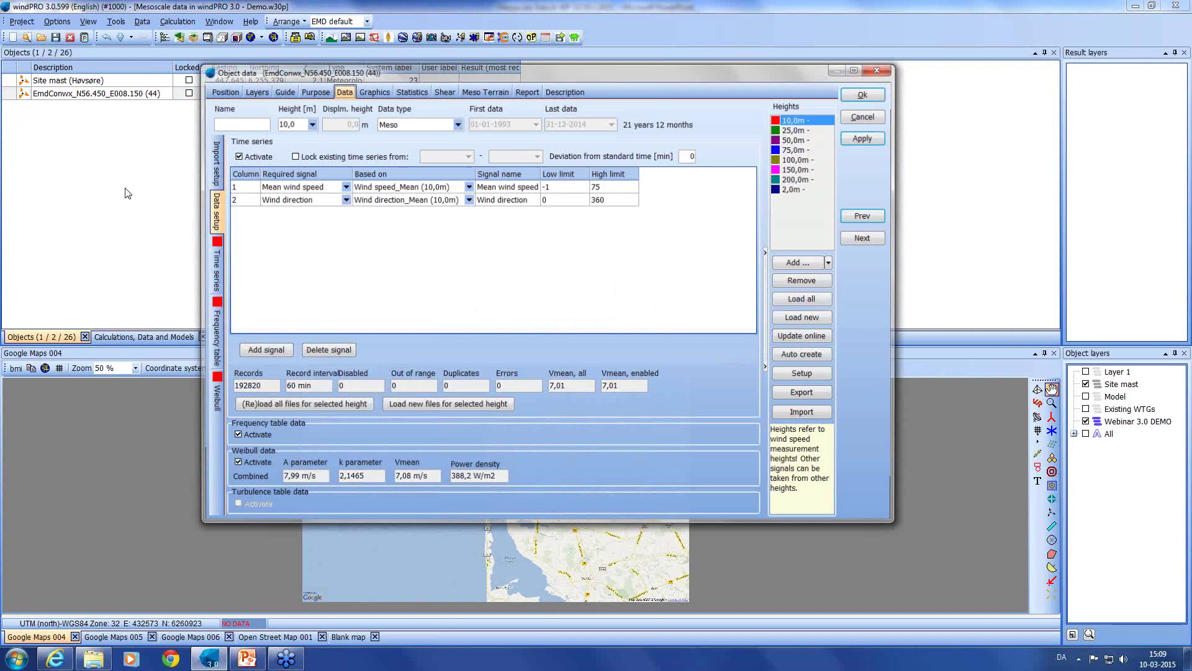
pyautogui.moveTo(607, 75); pyautogui.dragTo(632, 78)
pyautogui.click(311, 93)
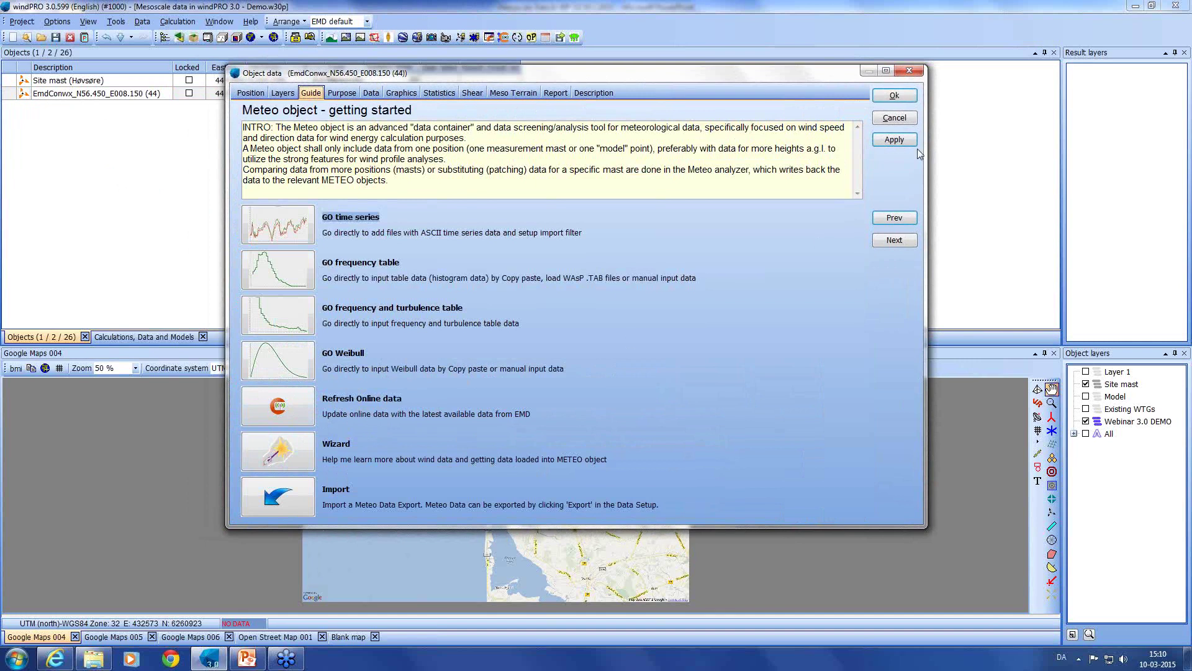
pyautogui.click(895, 97)
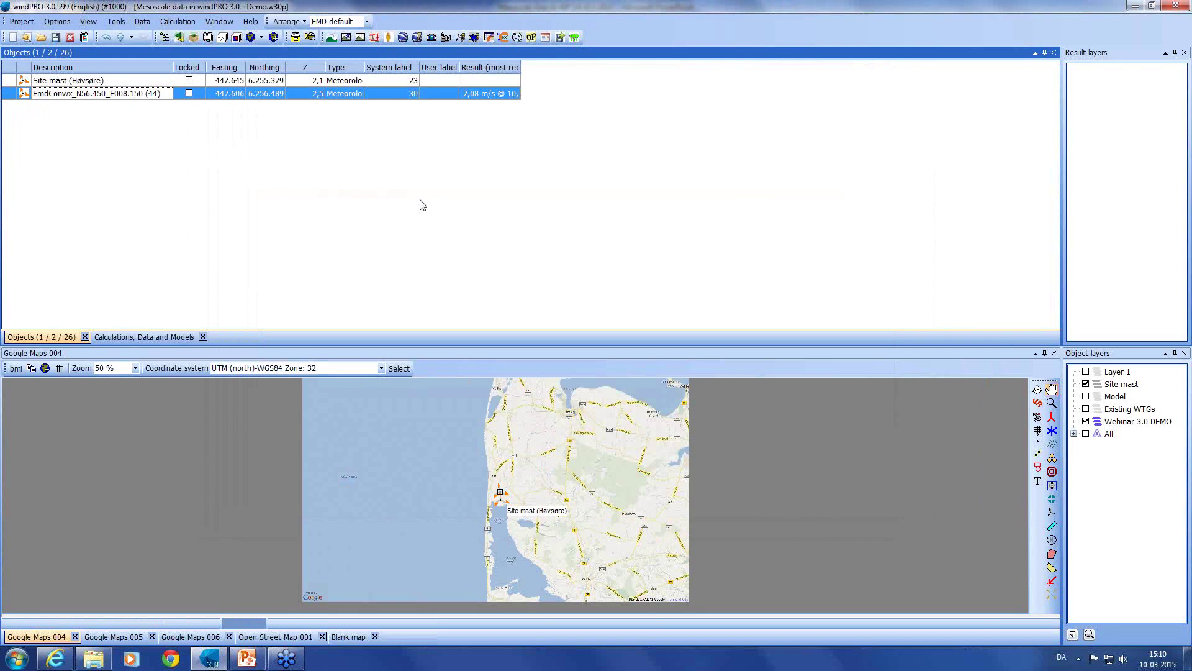
# Step: Start the MesoScaleData module from the Cluster Services group
pyautogui.click(143, 337)
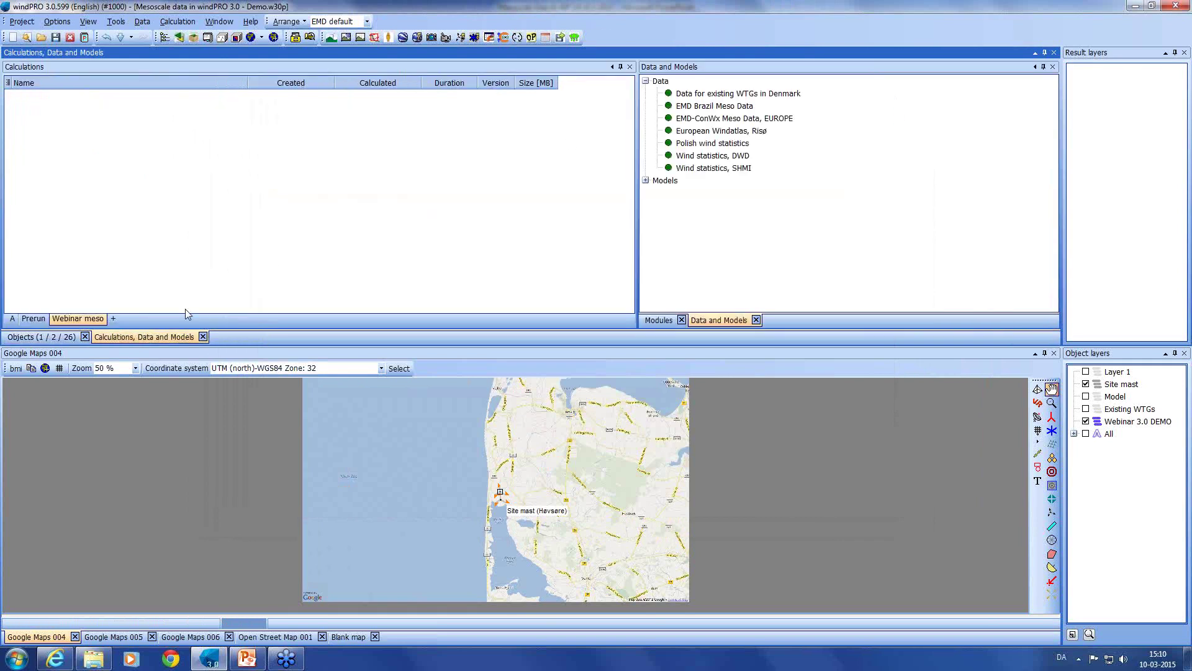
pyautogui.click(646, 82)
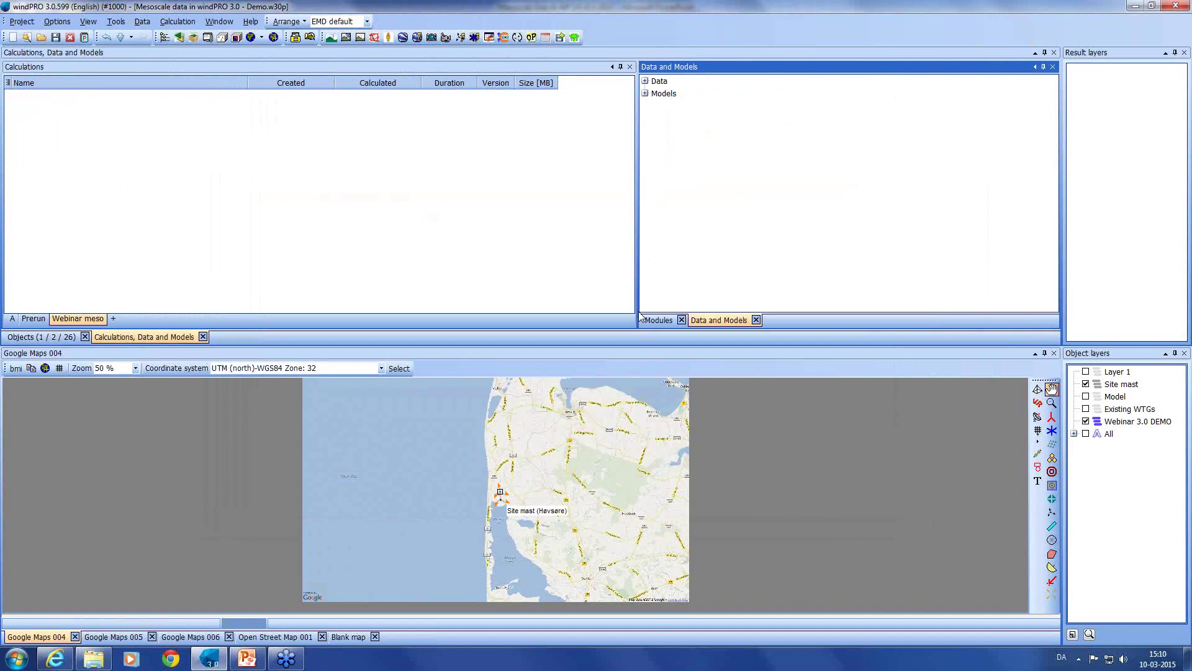
pyautogui.click(659, 319)
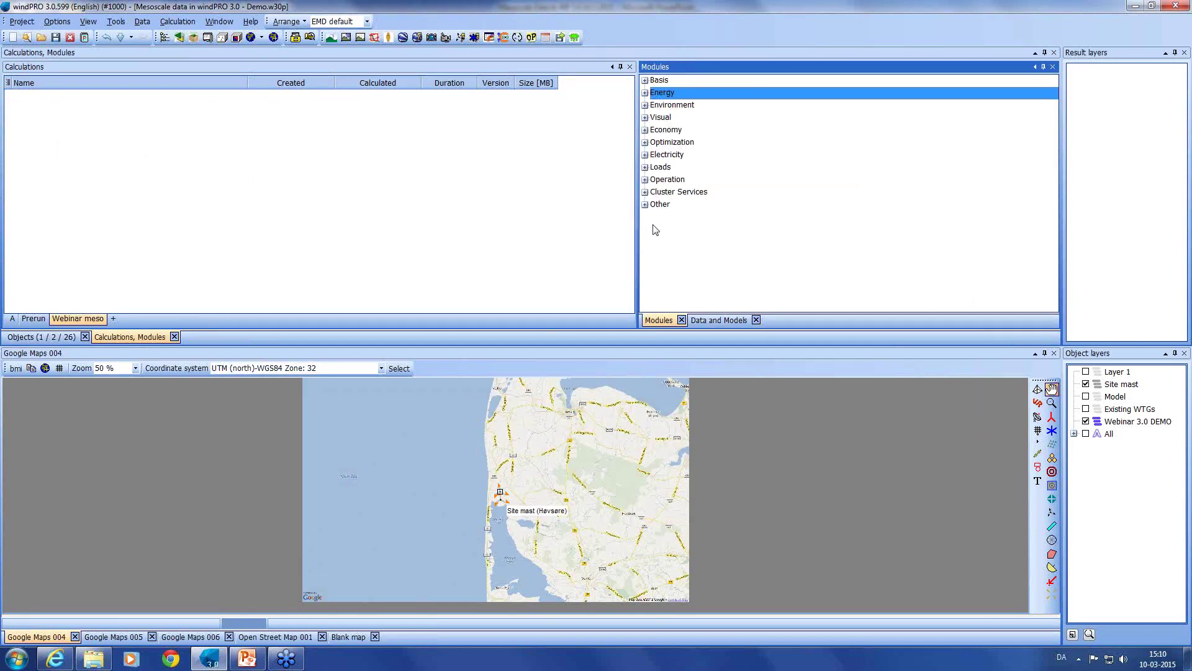
pyautogui.click(645, 192)
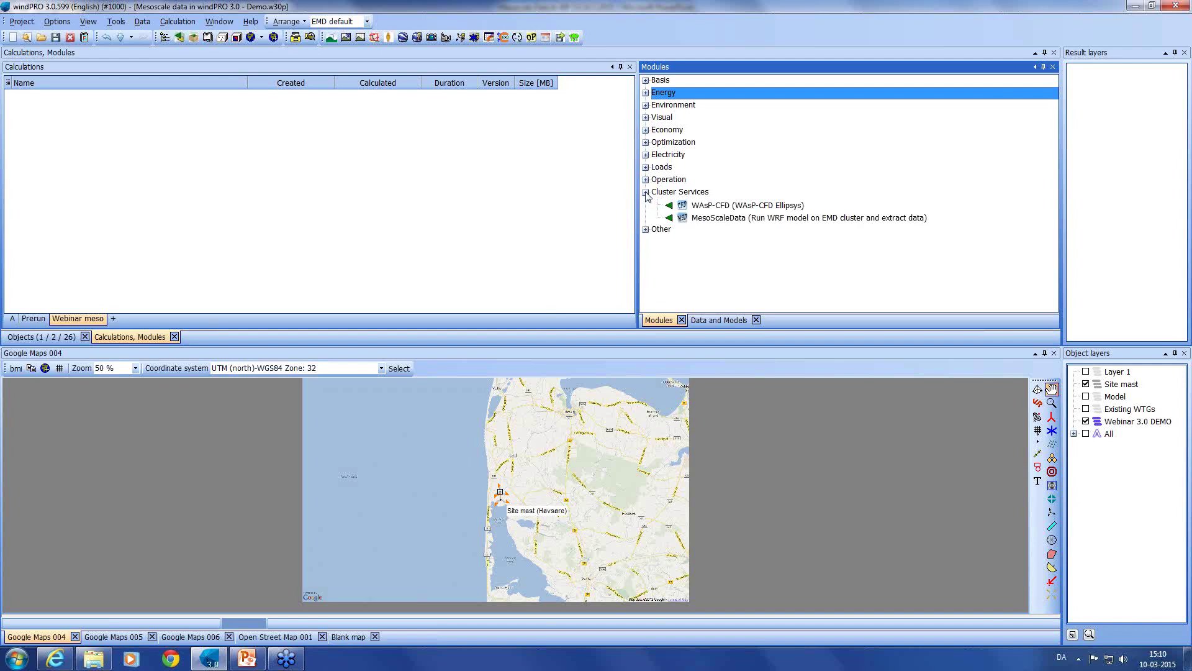
pyautogui.click(670, 220)
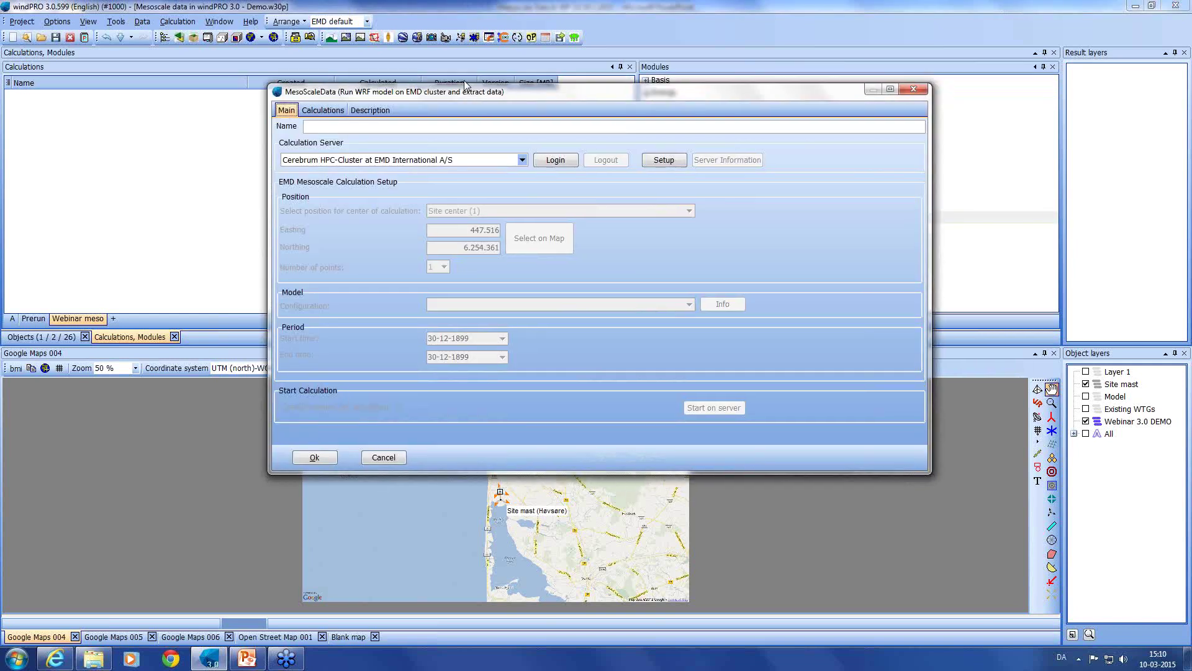
# Step: Log in to the Cerebrum HPC-Cluster calculation server with the MesoScaleData dialog moved clear of the site map
pyautogui.moveTo(466, 87); pyautogui.dragTo(427, 52)
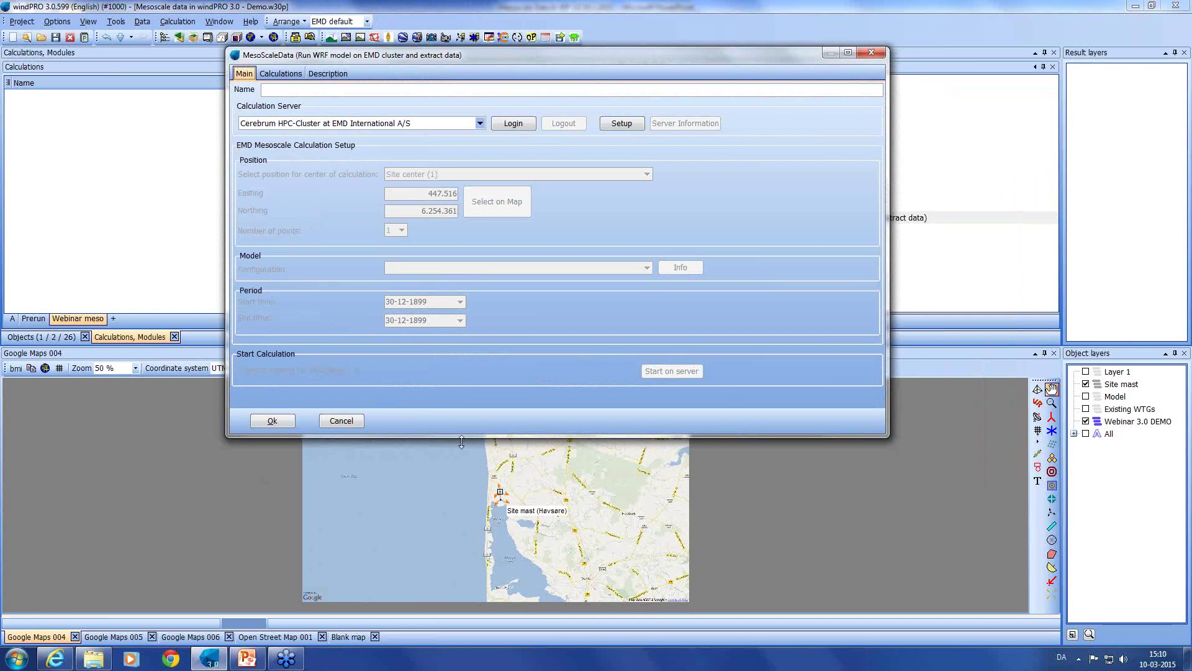
pyautogui.moveTo(460, 433); pyautogui.dragTo(460, 441)
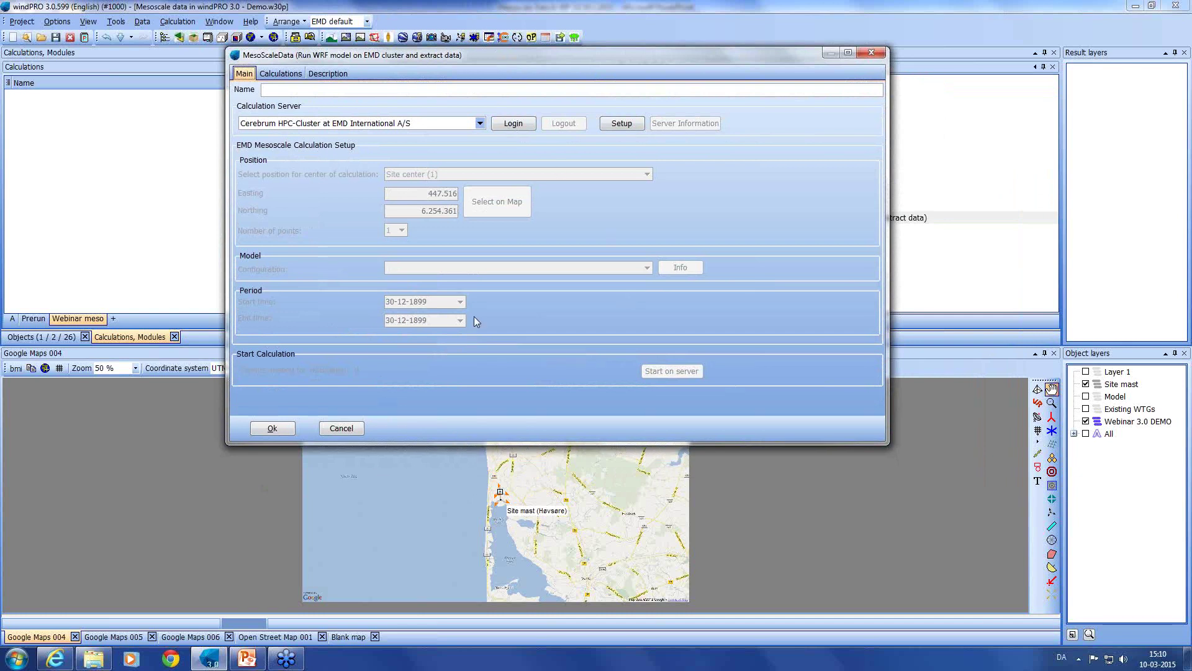
pyautogui.click(513, 123)
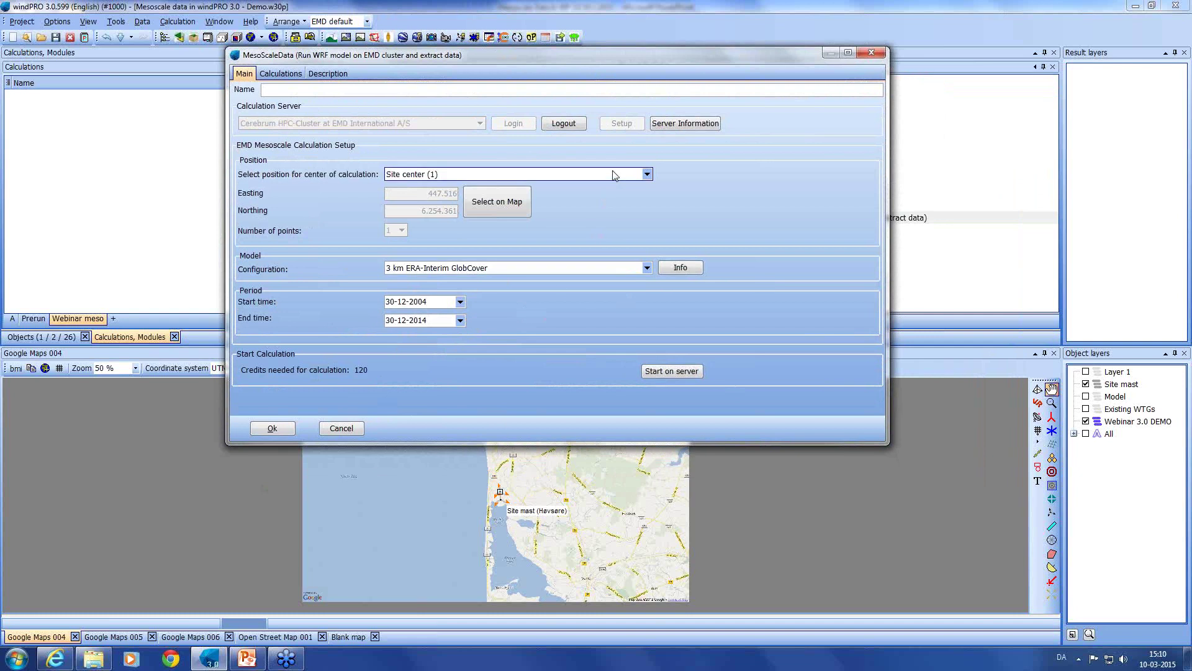
# Step: Set the calculation center to Site mast (Høvsøre) and the model configuration to 3 km ERA-Interim GlobCover
pyautogui.click(647, 174)
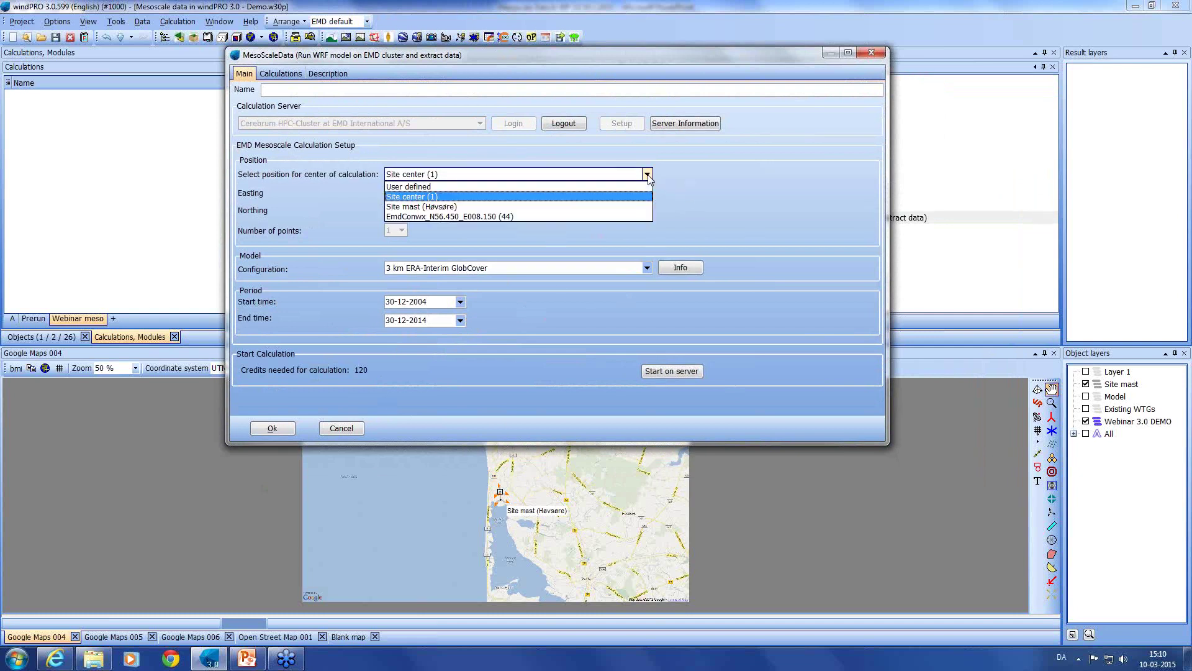
pyautogui.click(601, 206)
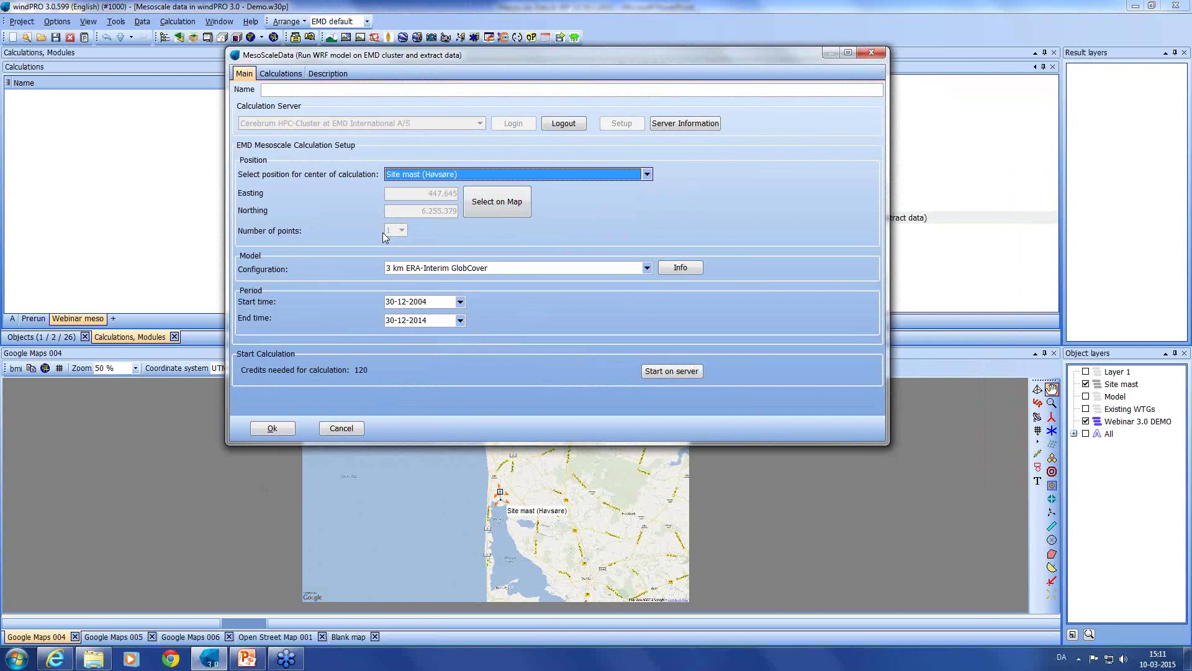
pyautogui.click(647, 268)
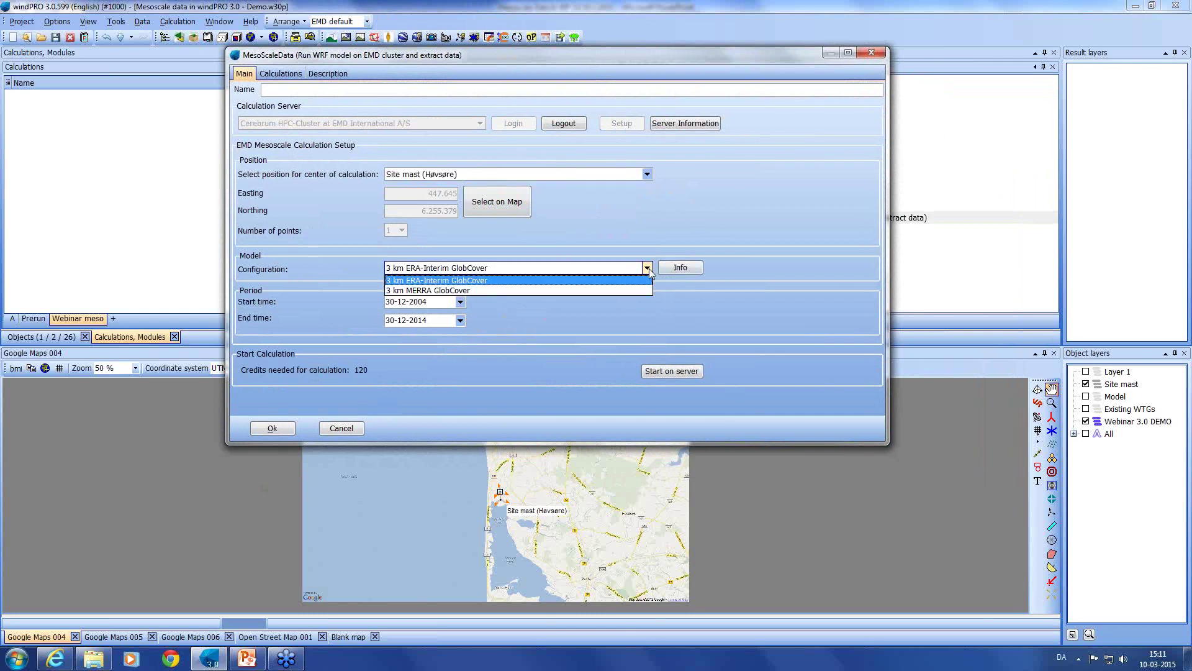
pyautogui.click(475, 283)
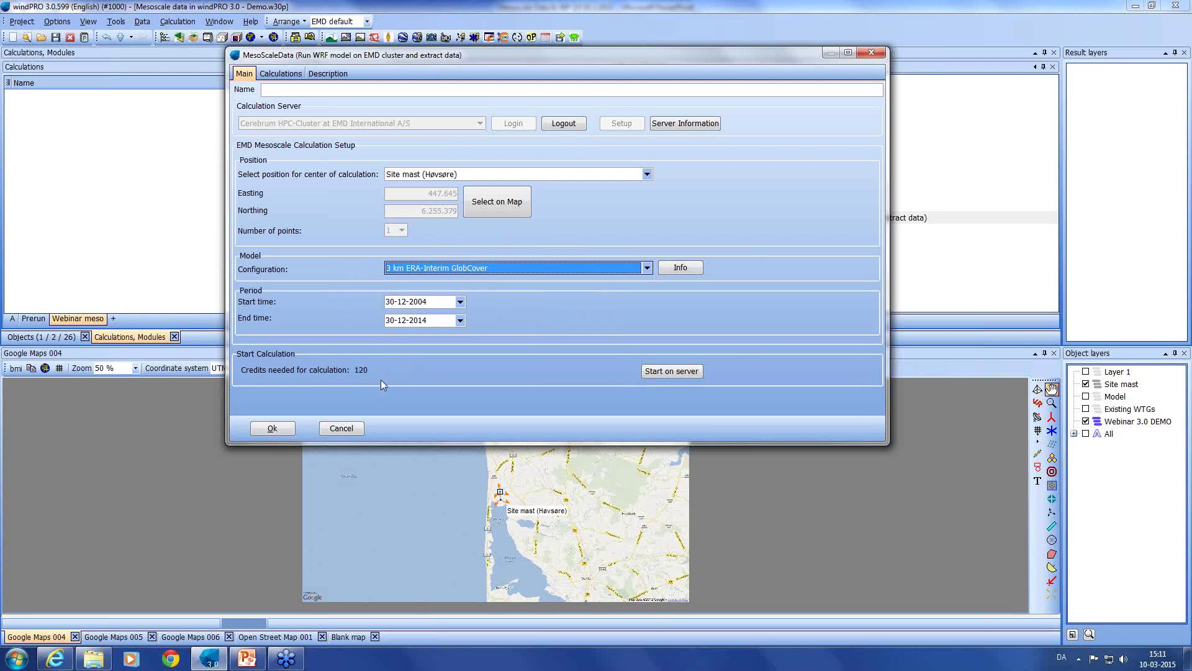
# Step: View the product and credit information for running the calculation on the server, and cancel without starting it
pyautogui.click(672, 371)
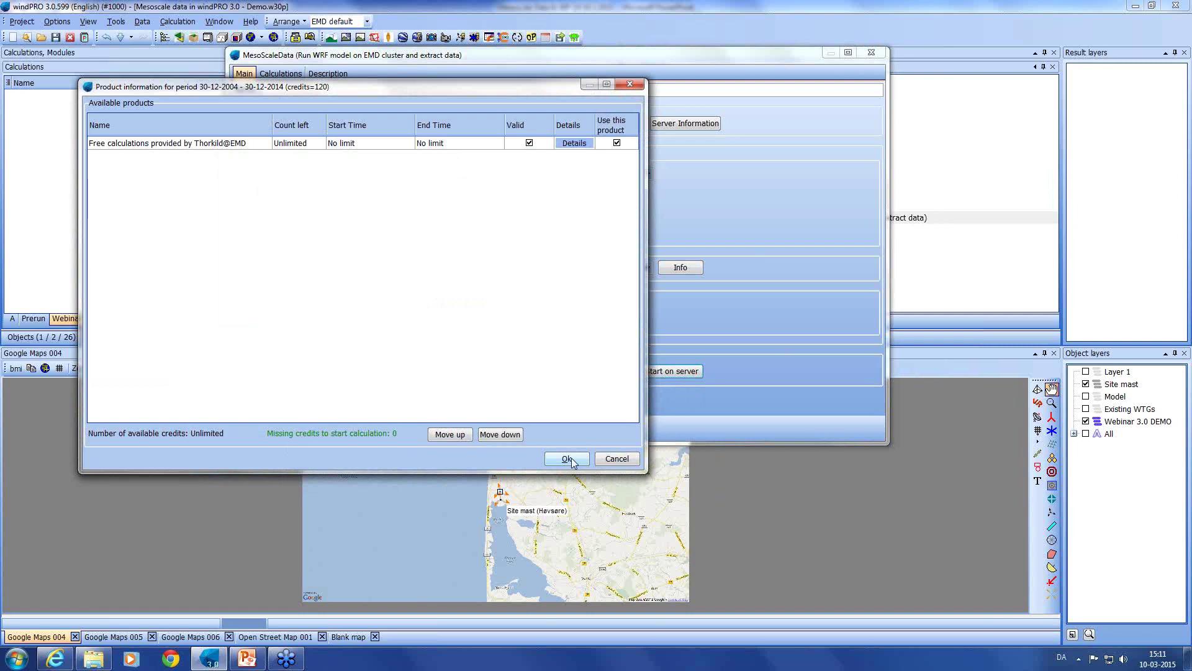
pyautogui.click(616, 458)
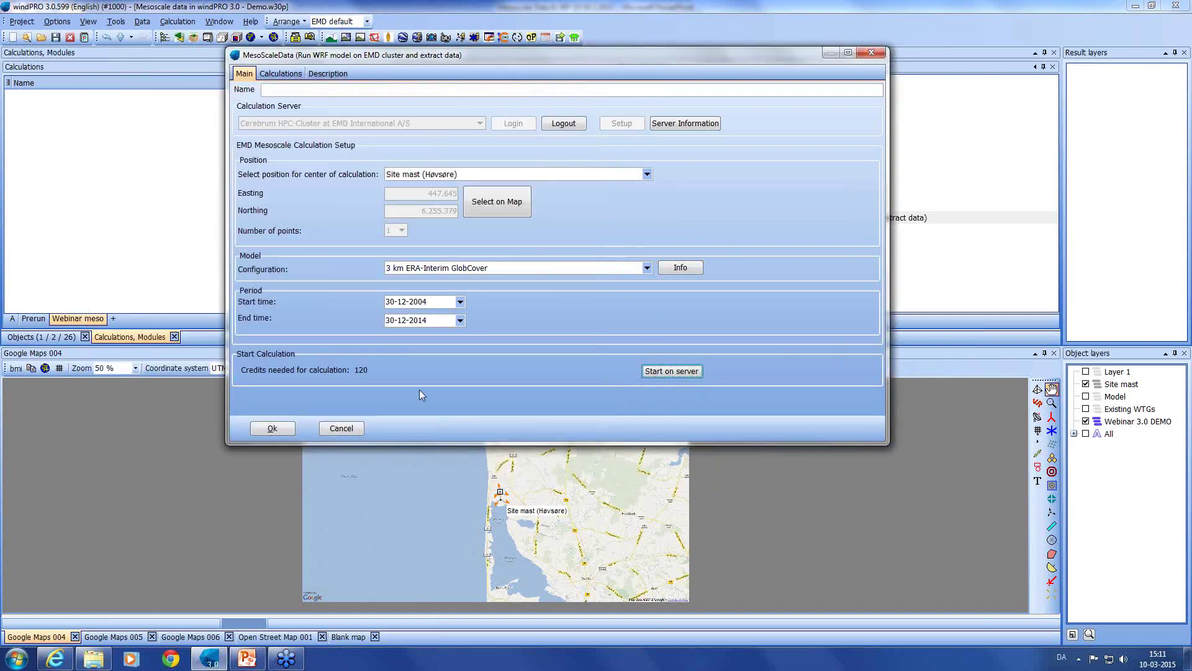
# Step: Save the MesoScaleData calculation setup and check the job-completion e-mail in Outlook before returning to windPRO
pyautogui.click(278, 429)
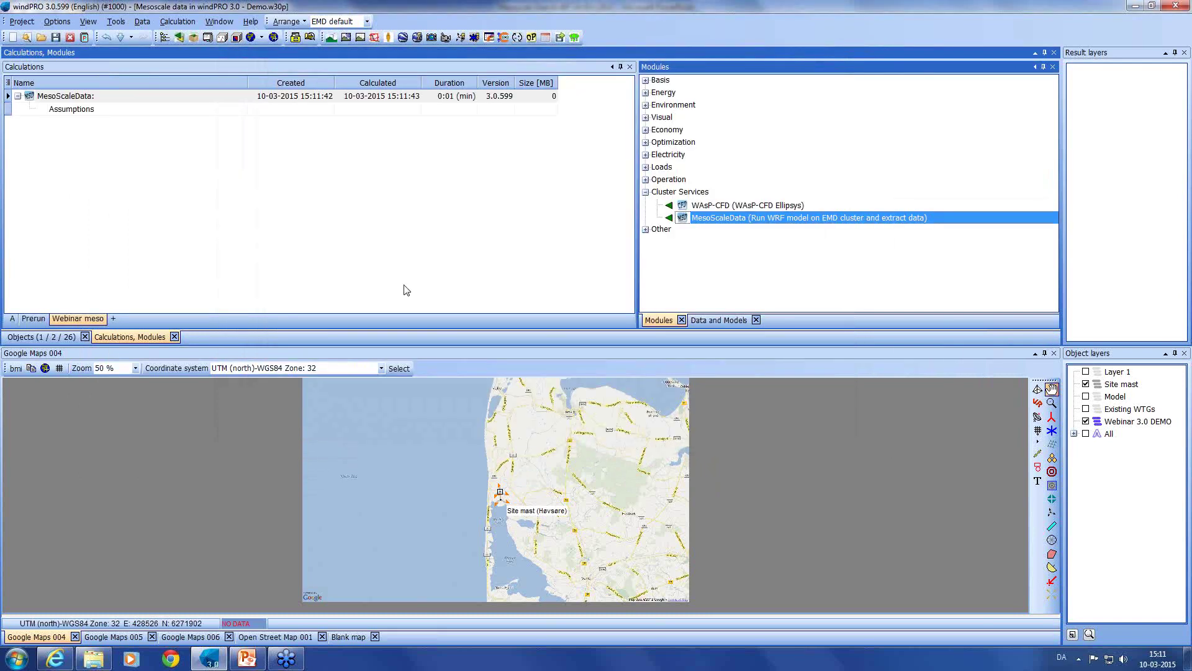
pyautogui.click(55, 662)
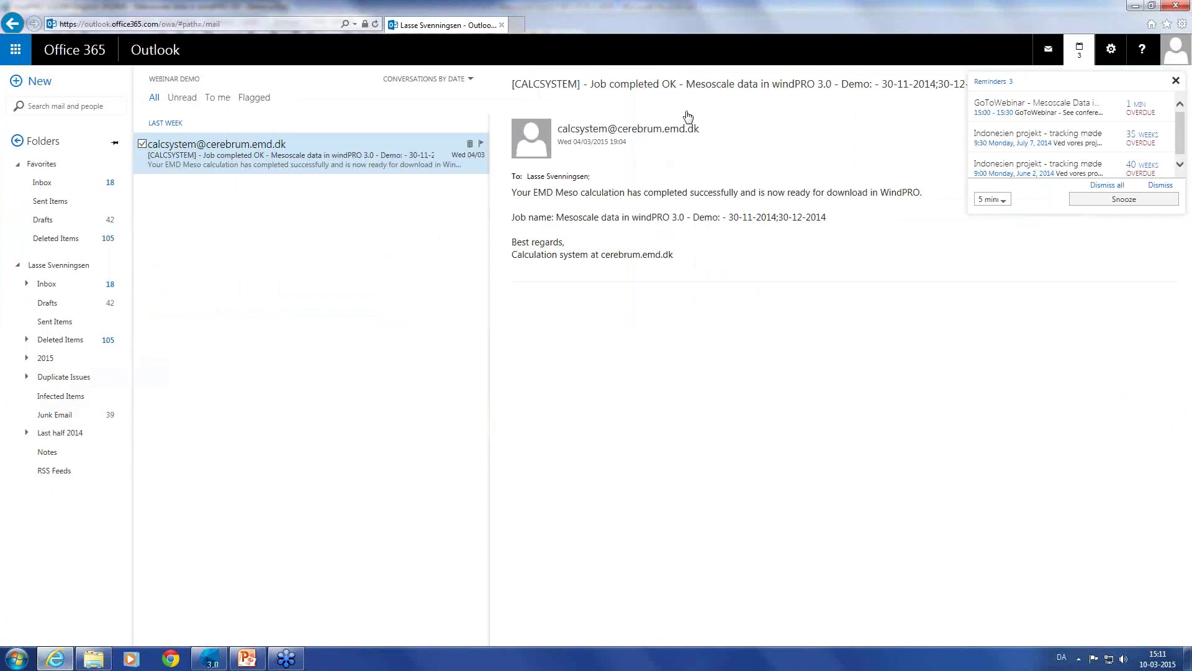
pyautogui.click(1135, 6)
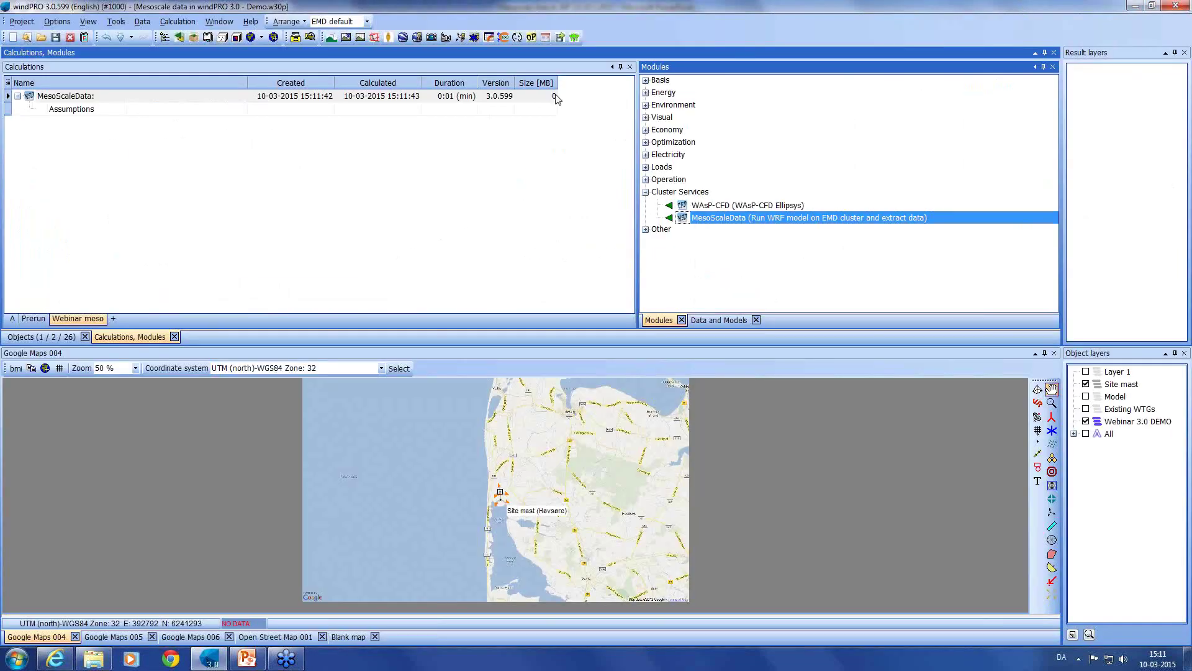
# Step: Download the results for 30-12-2004 to 30-12-2014 from the EMD-WRF on-demand calculation in the Prerun group into Meteo objects
pyautogui.click(34, 320)
pyautogui.click(79, 96)
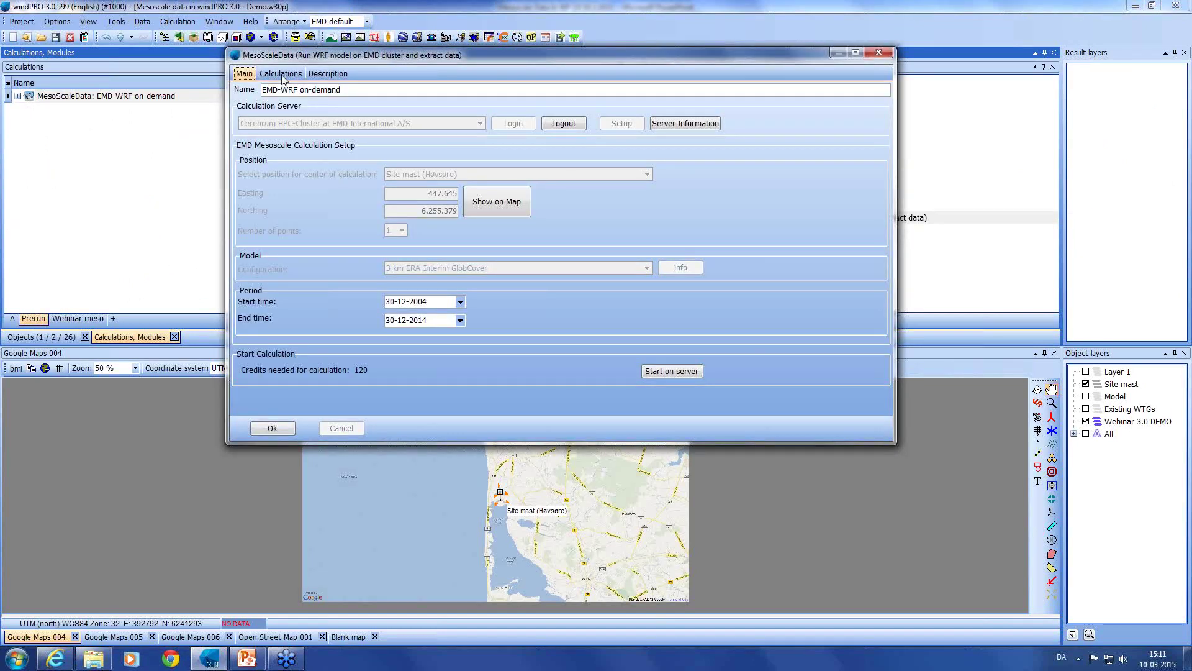
pyautogui.click(281, 74)
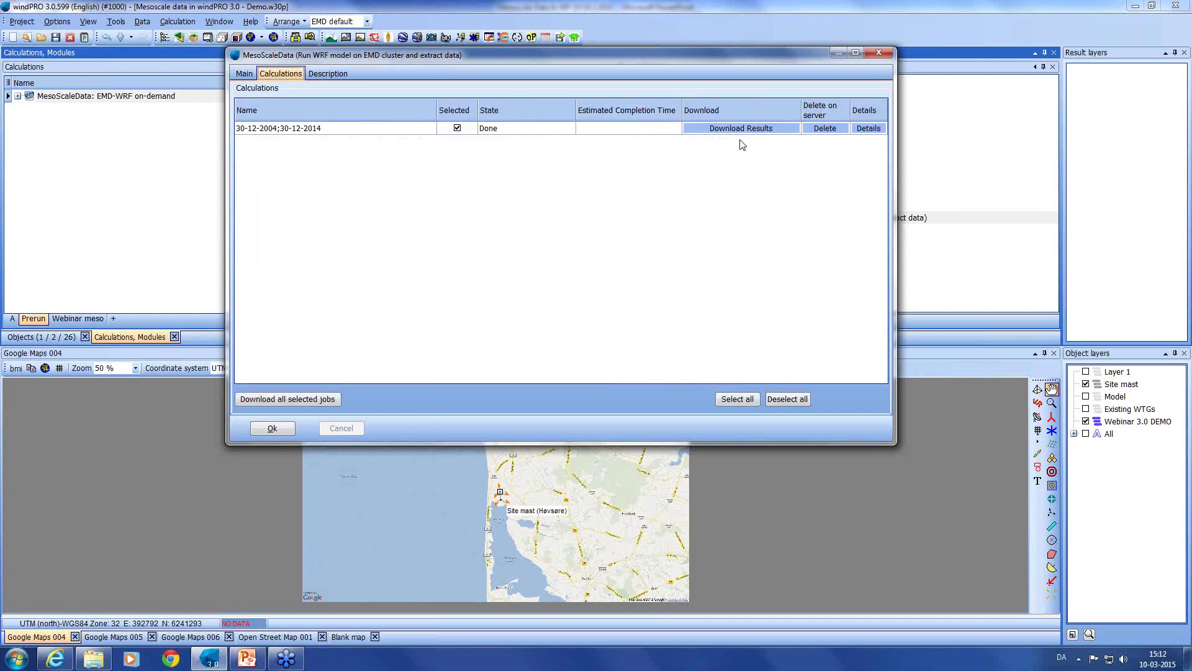
pyautogui.click(749, 130)
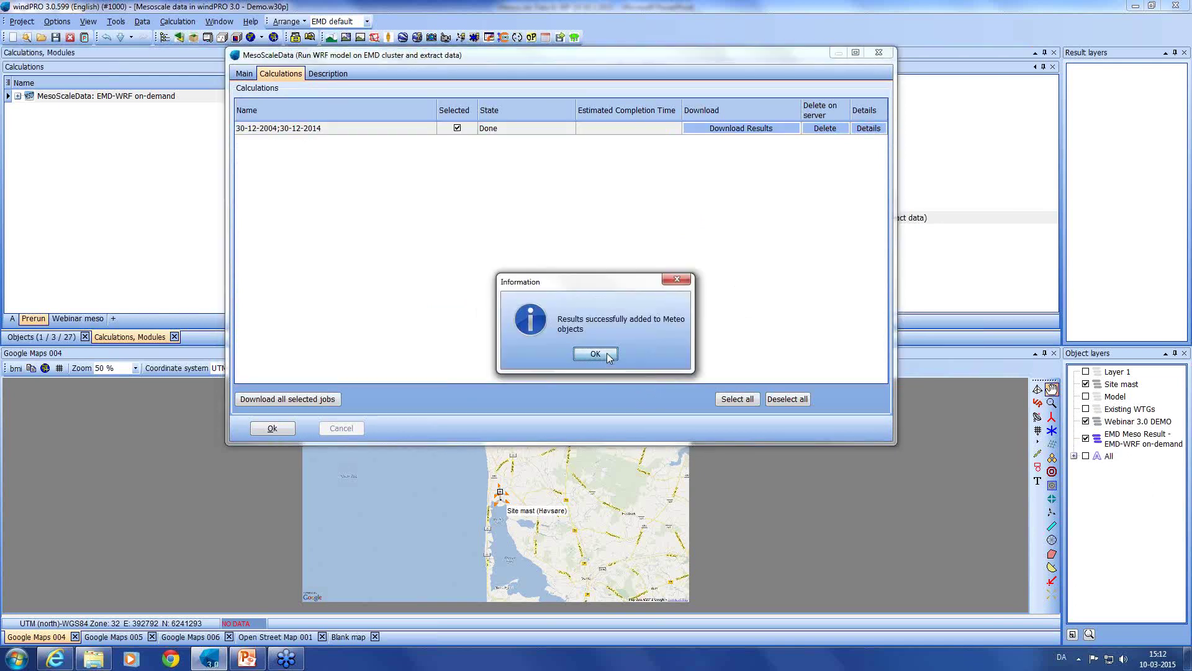
pyautogui.click(607, 356)
pyautogui.click(272, 428)
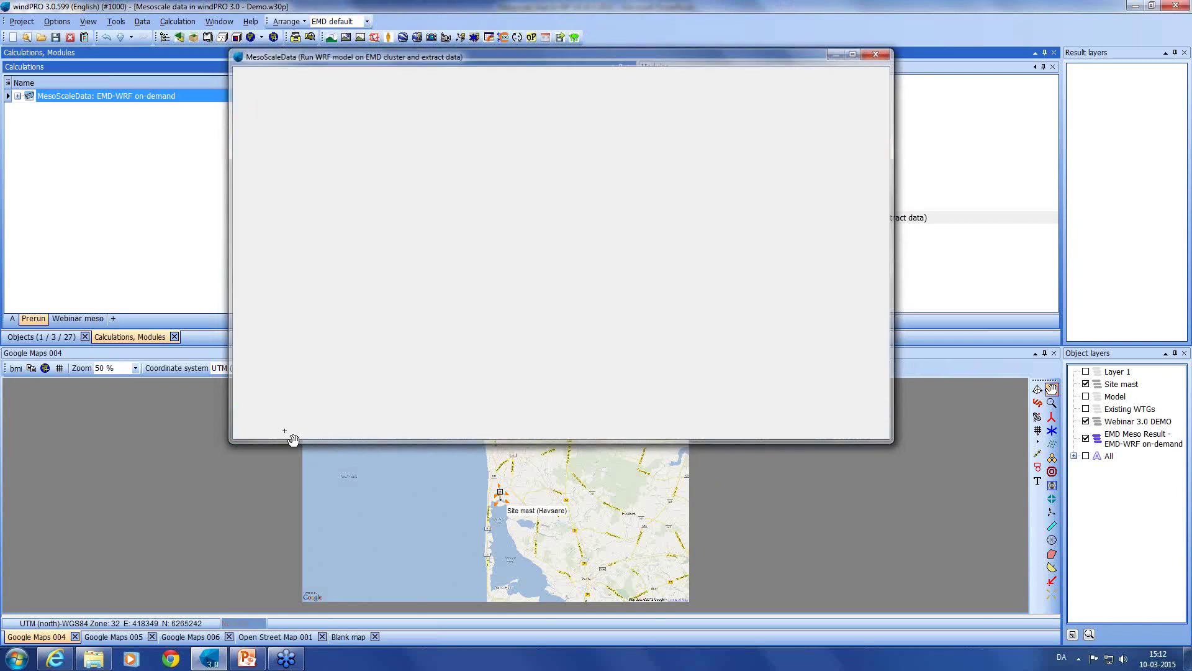
# Step: Check the downloaded EMD-WRF entry among the project objects, and review and close the EMD-WRF on-demand calculation setup
pyautogui.click(41, 337)
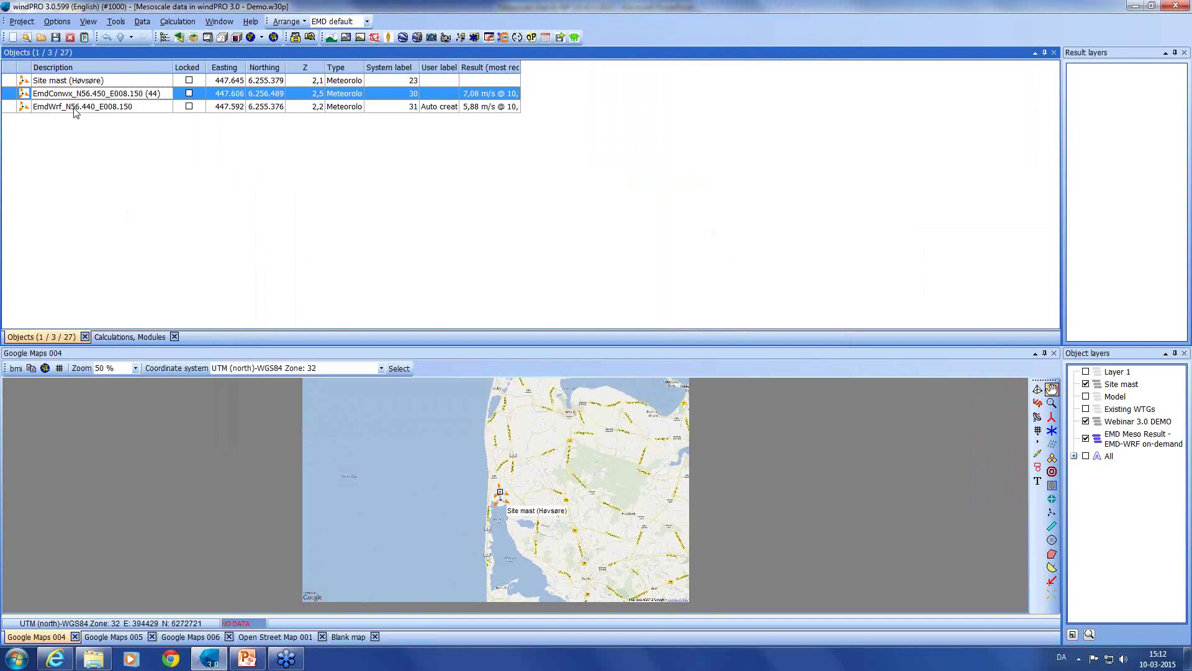
pyautogui.click(123, 339)
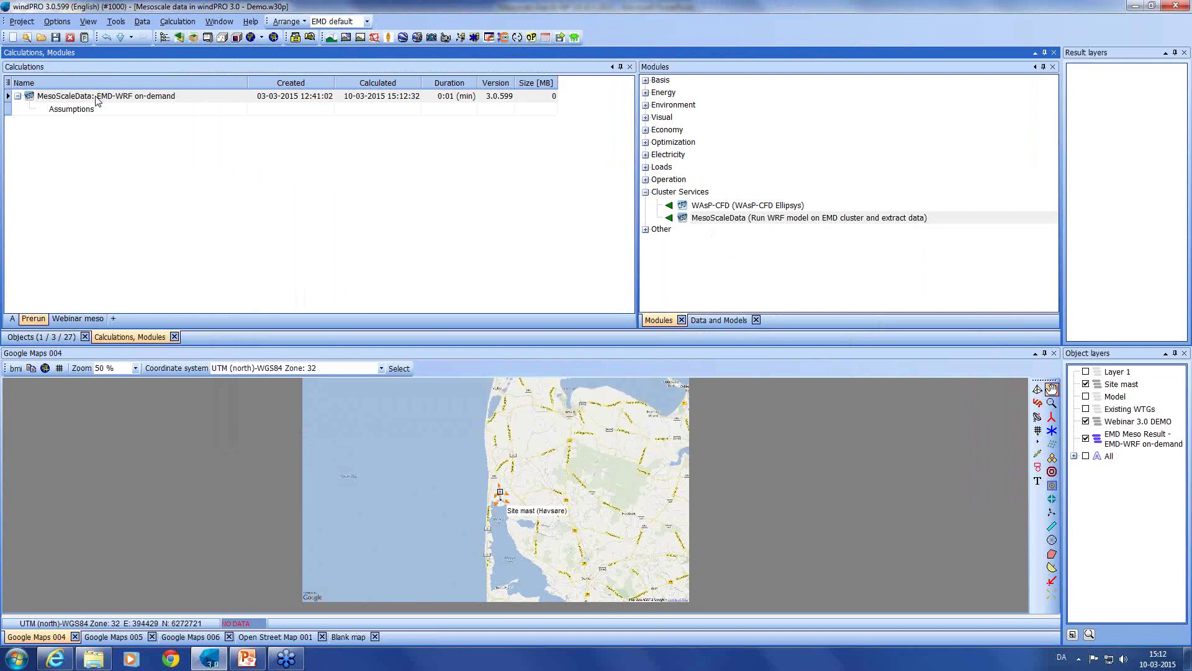
pyautogui.doubleClick(97, 97)
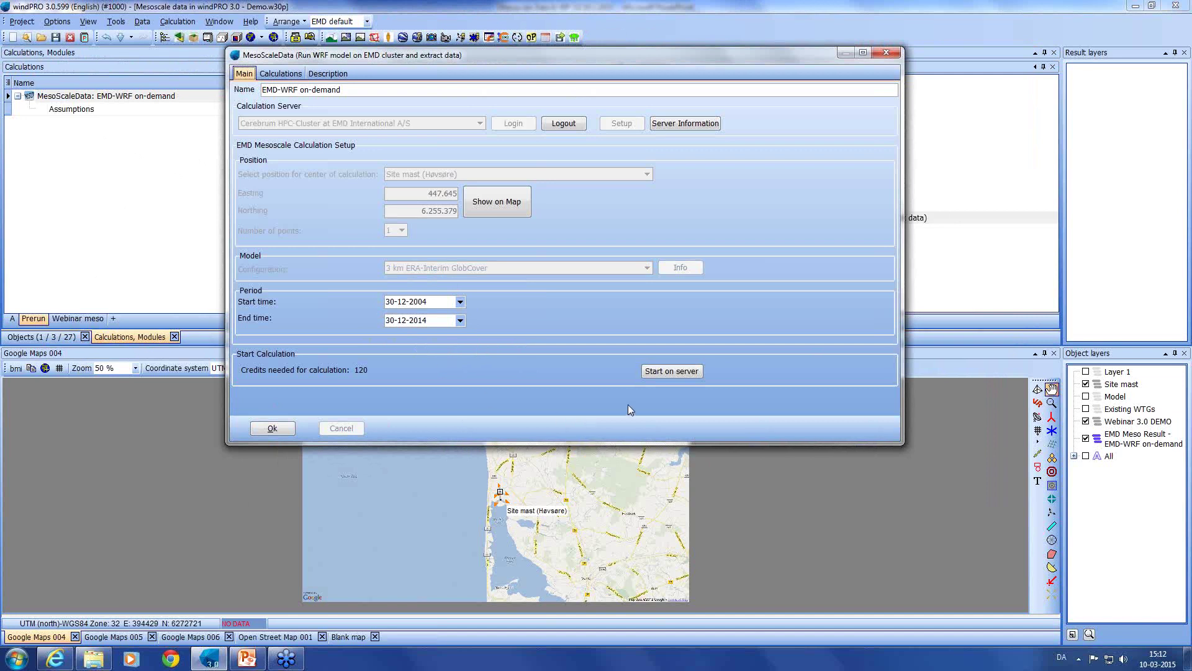
pyautogui.click(886, 54)
pyautogui.click(528, 357)
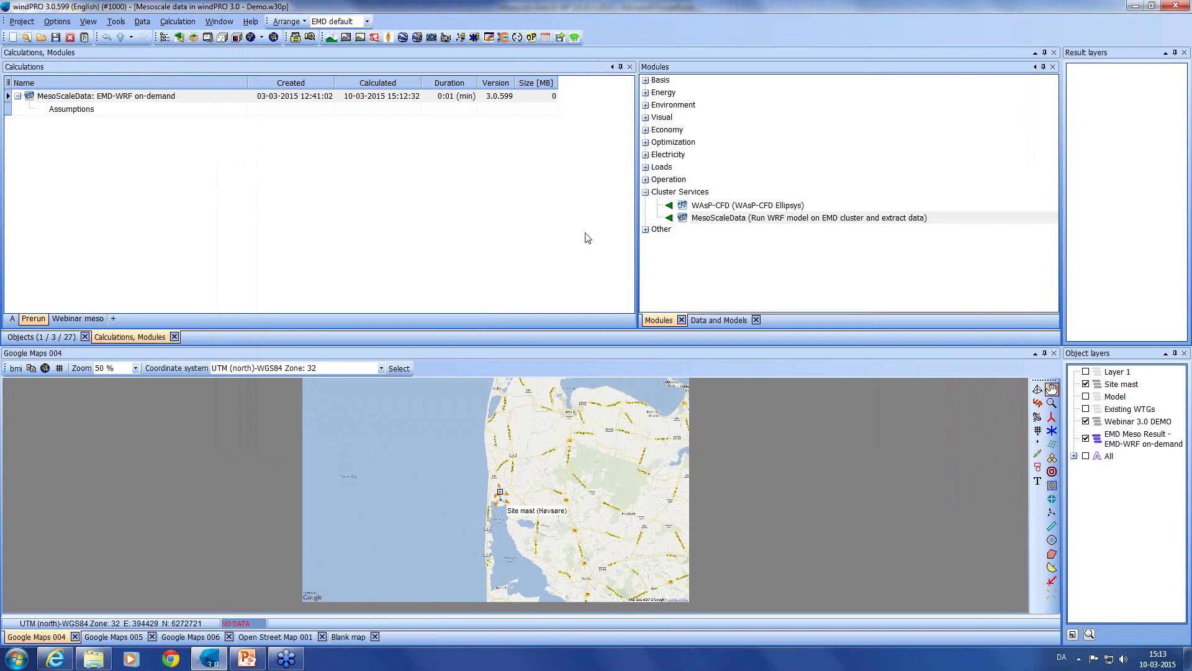
# Step: Start the STATGEN module from the Energy group with meso terrain from the Meteo object as source data
pyautogui.click(646, 193)
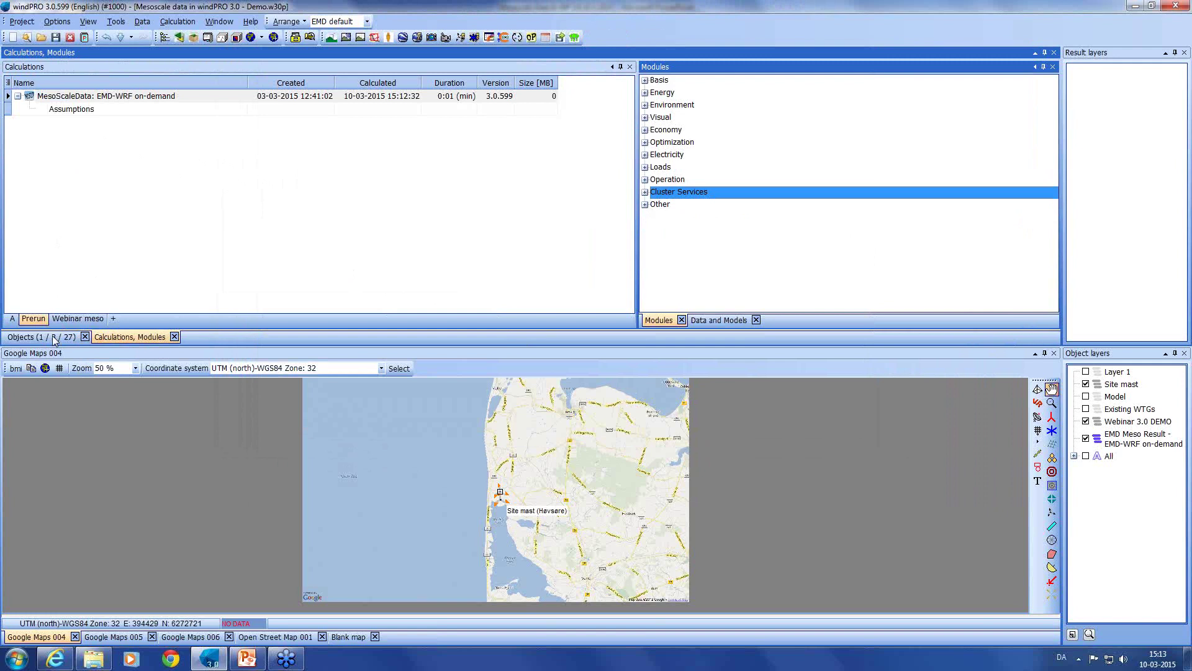
pyautogui.click(645, 92)
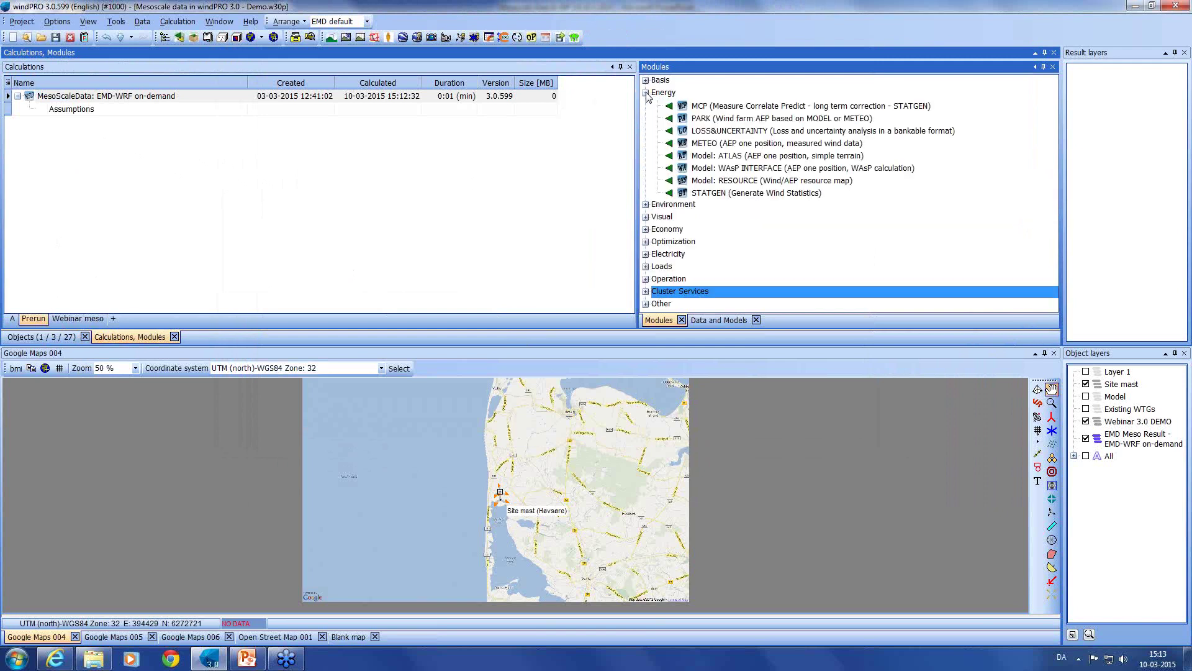
pyautogui.doubleClick(671, 194)
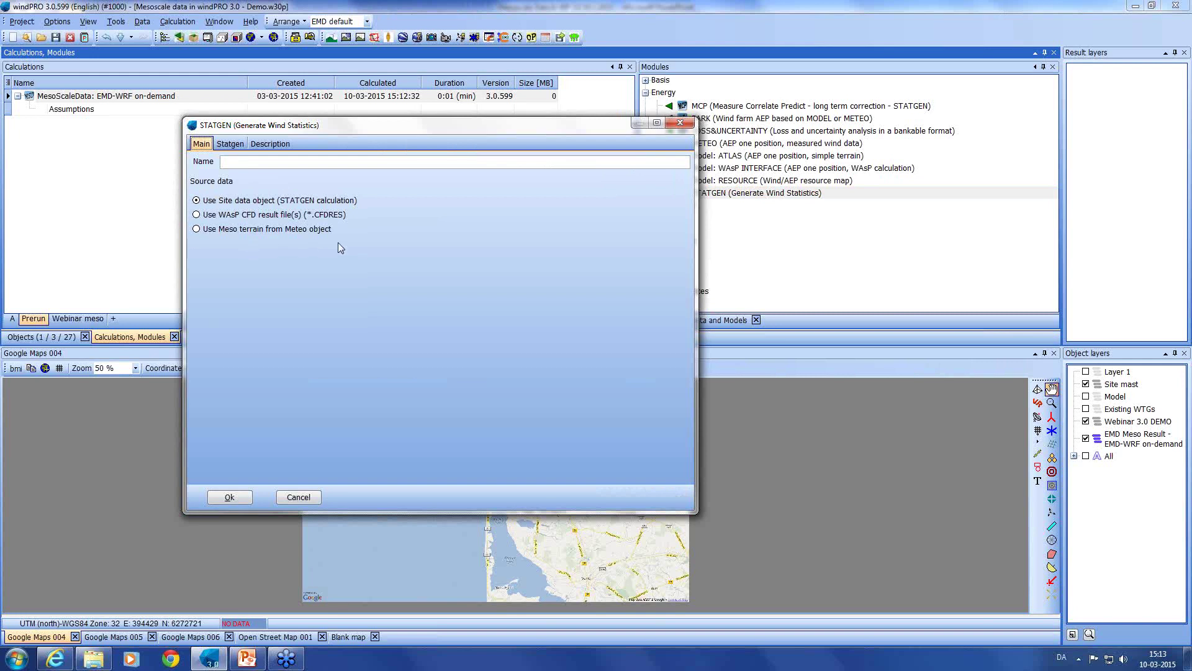
pyautogui.click(213, 230)
pyautogui.click(236, 145)
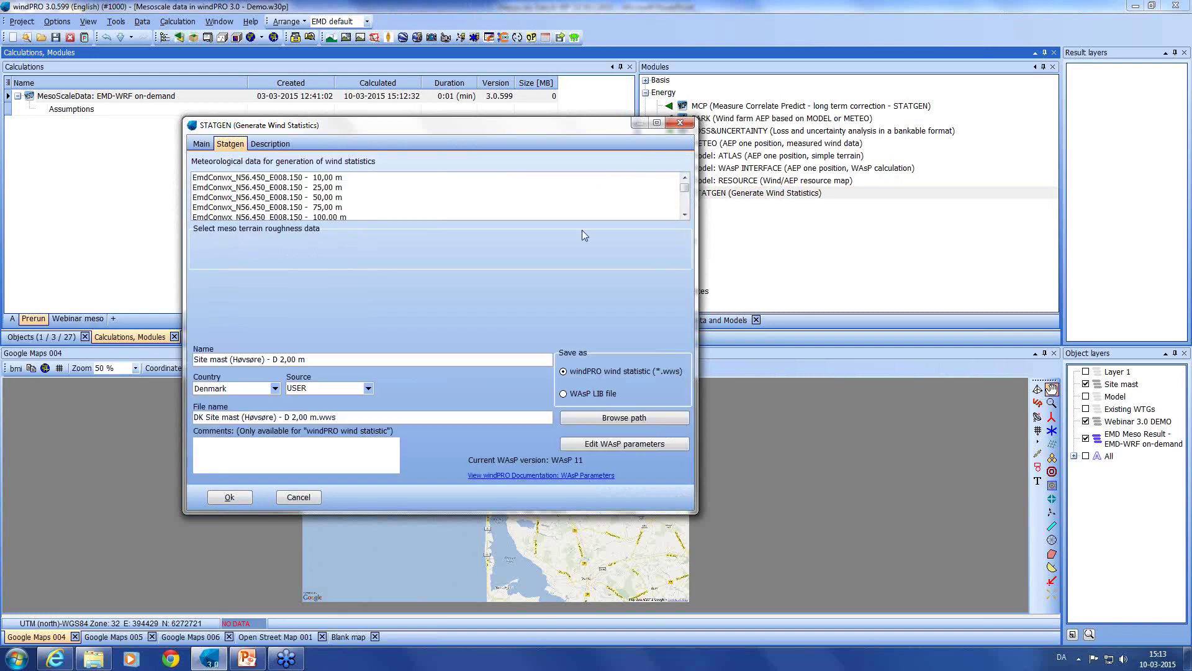
# Step: Select EmdConwx_N56.450_E008.150 at 200 m as the meteorological data for the wind statistics, and cancel the STATGEN calculation
pyautogui.click(684, 215)
pyautogui.click(685, 215)
pyautogui.click(685, 214)
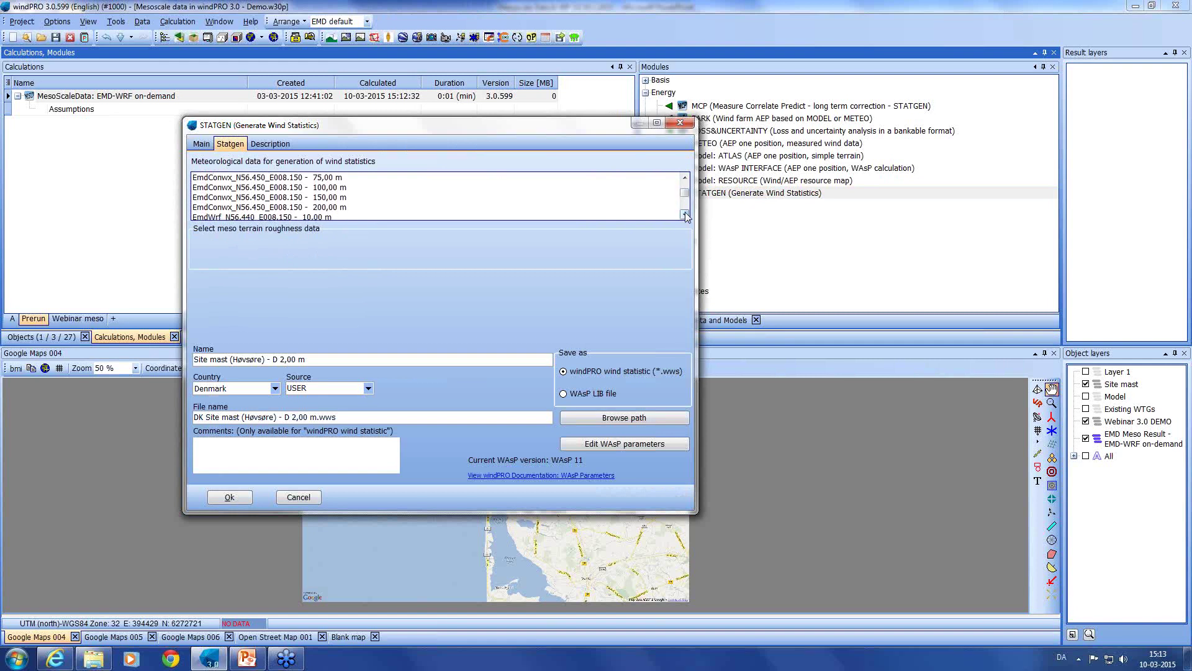
pyautogui.click(345, 208)
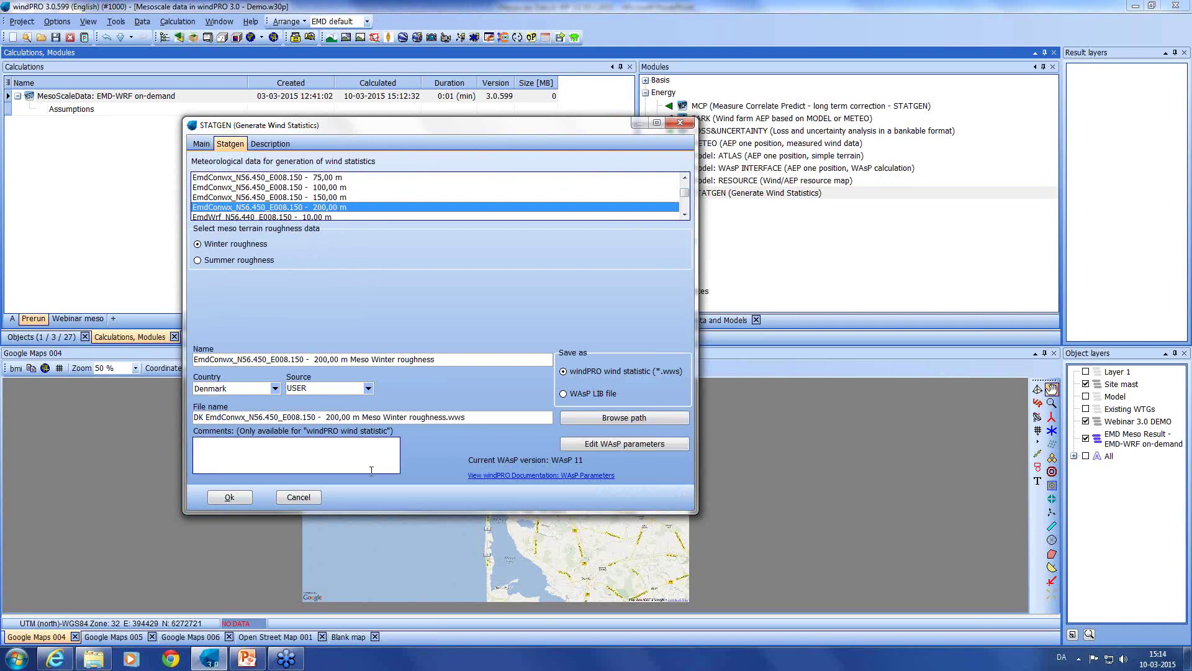
pyautogui.click(295, 500)
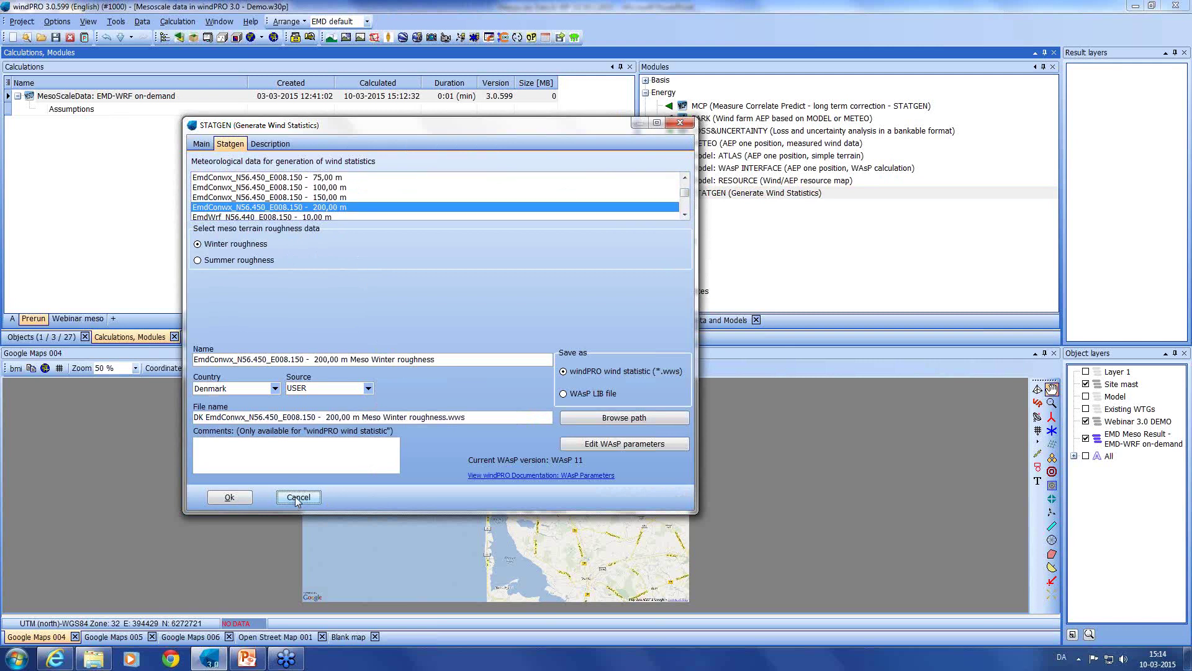
pyautogui.click(527, 358)
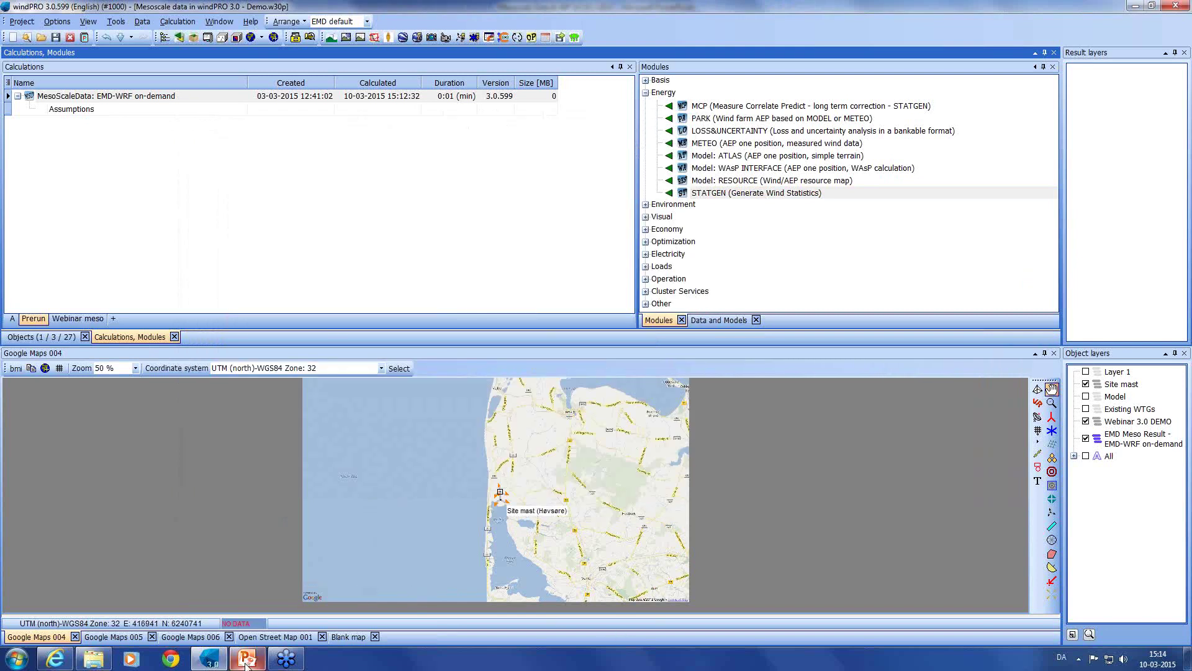
# Step: Switch to the Mesoscale Data presentation in PowerPoint
pyautogui.moveTo(246, 662)
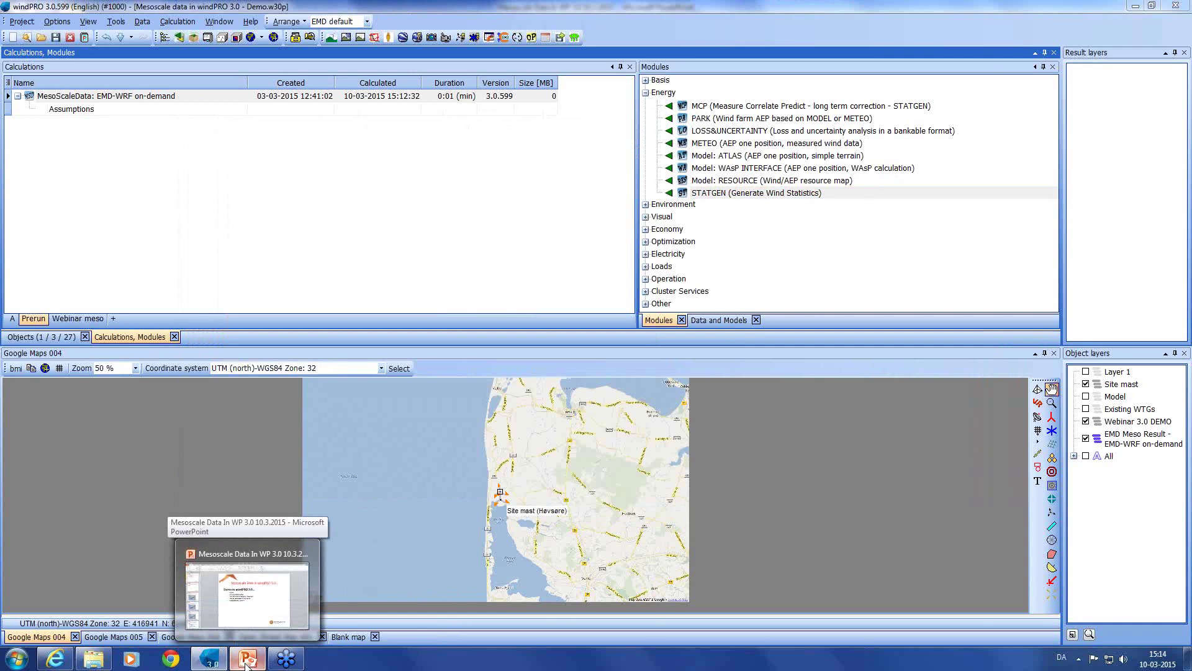
pyautogui.click(246, 662)
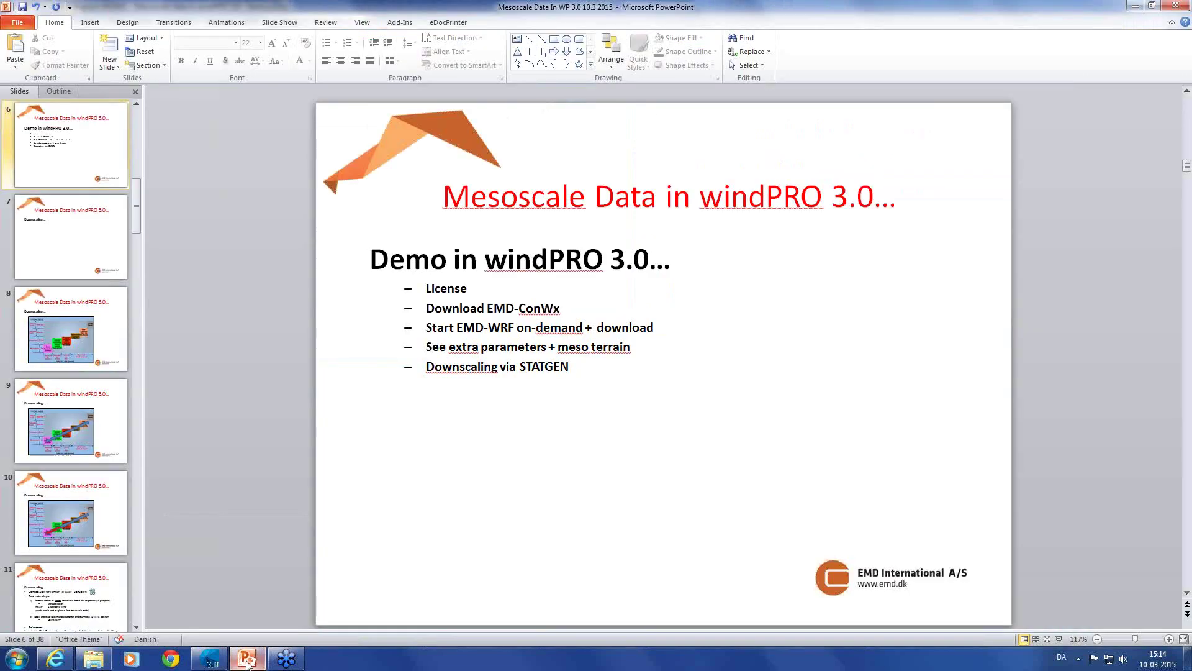